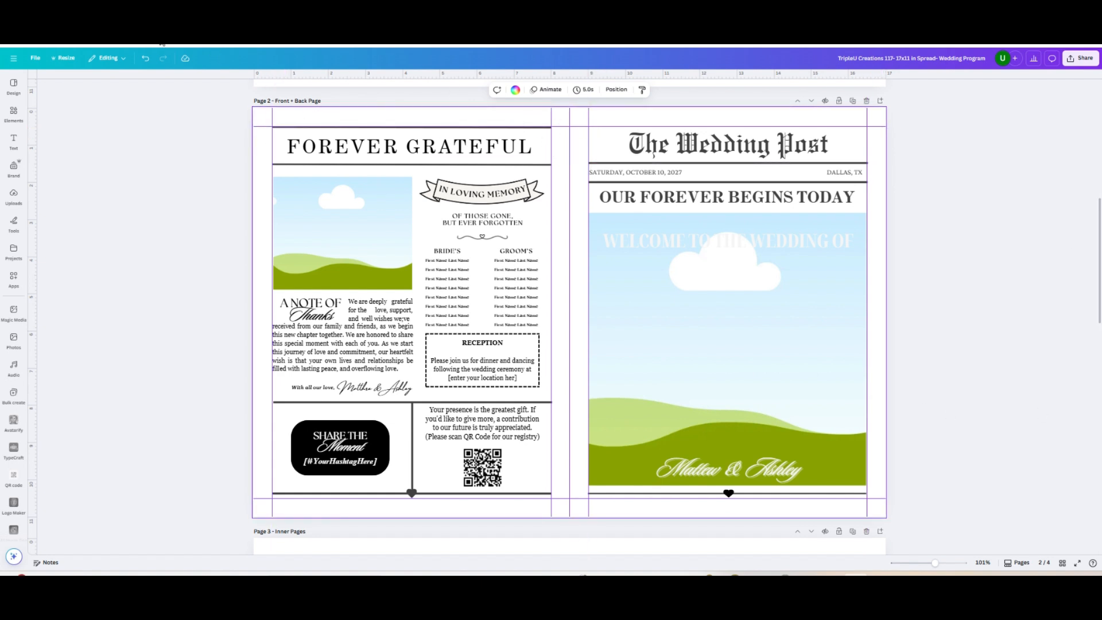
Turn off the display of rulers and guides for the wedding program design
{"action": "left_click", "coordinate": [35, 59]}
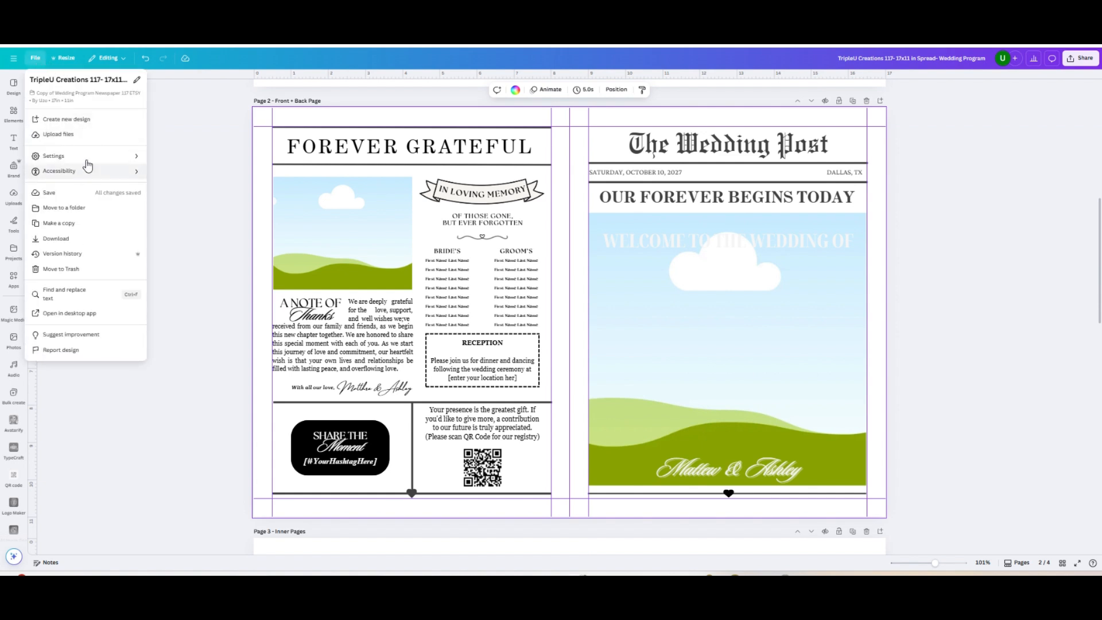
{"action": "mouse_move", "coordinate": [98, 157]}
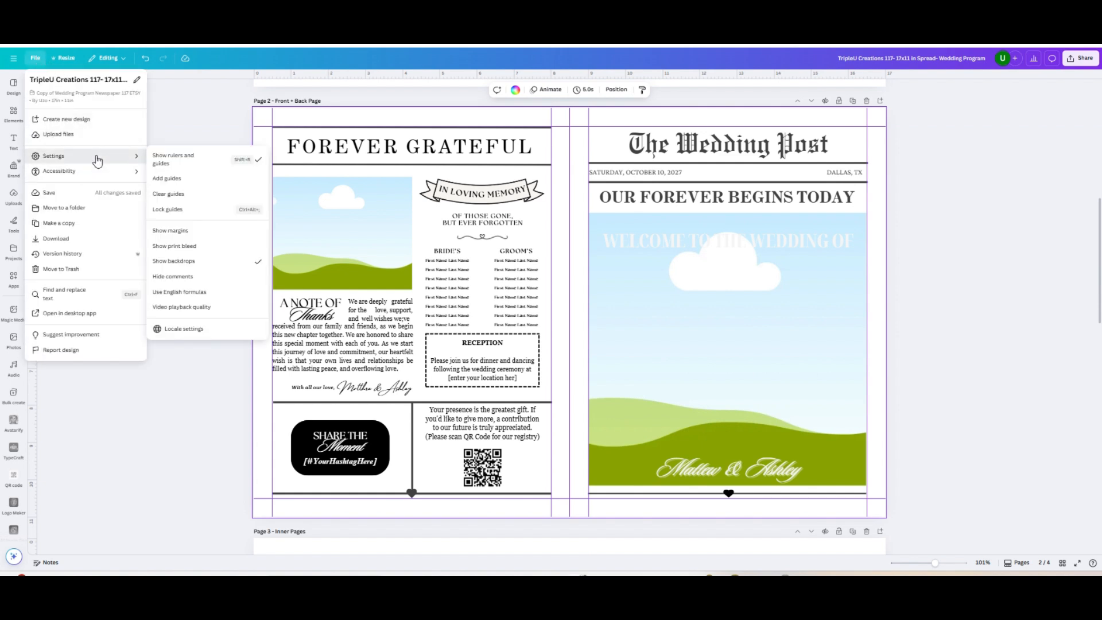
{"action": "left_click", "coordinate": [214, 161]}
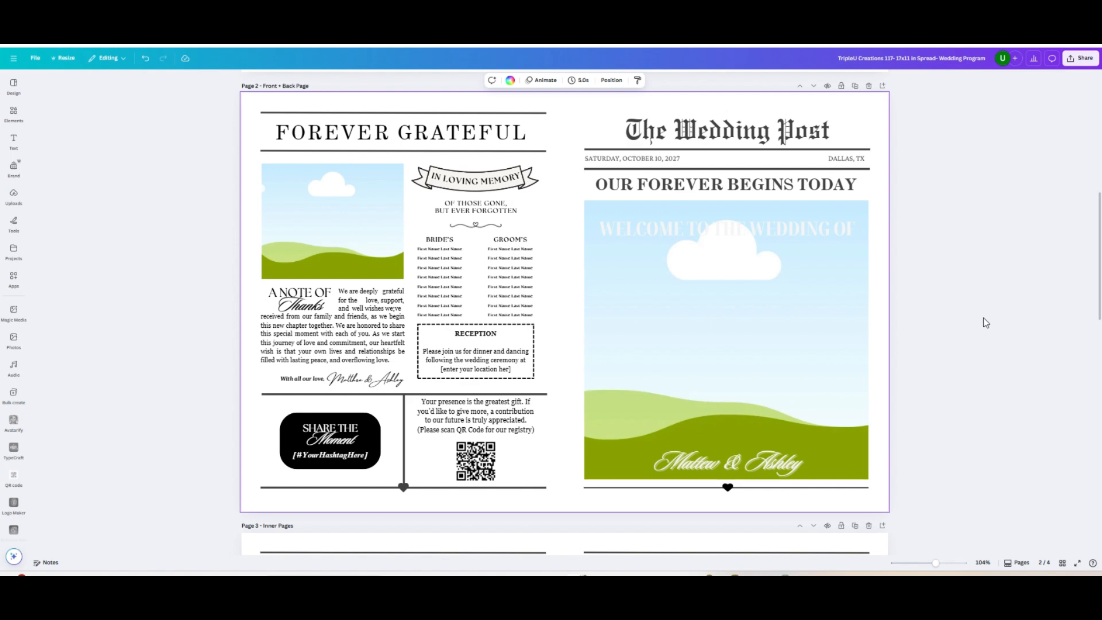
Duplicate the Front + Back Page and Inner Pages in grid view and insert a blank page between the originals and the copies
{"action": "scroll", "coordinate": [983, 320], "scroll_direction": "down", "scroll_amount": 4}
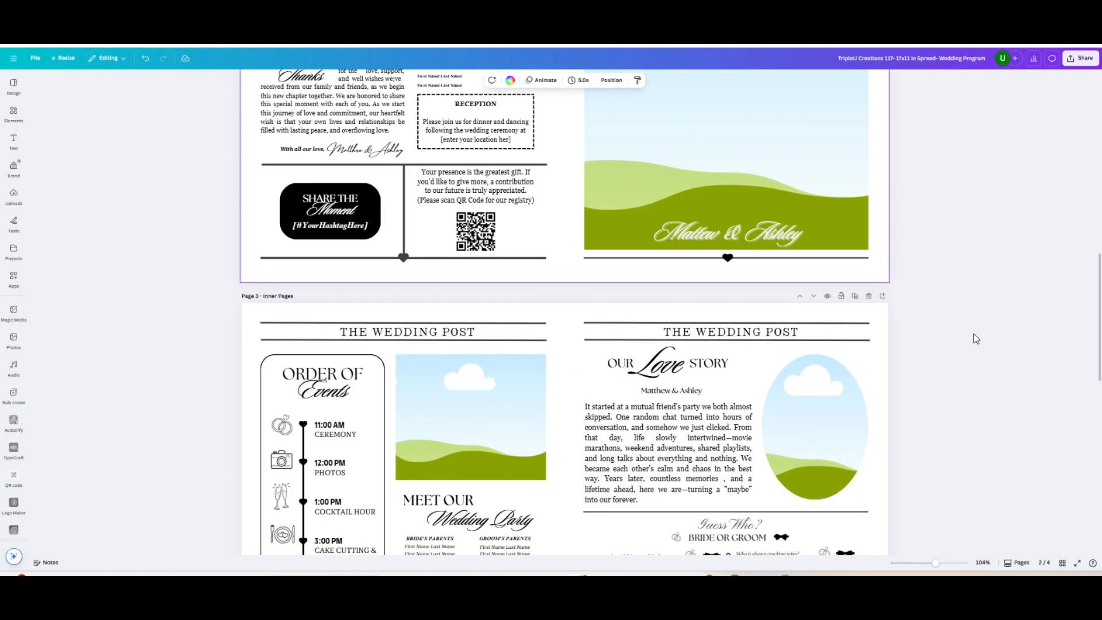
{"action": "left_click", "coordinate": [1062, 564]}
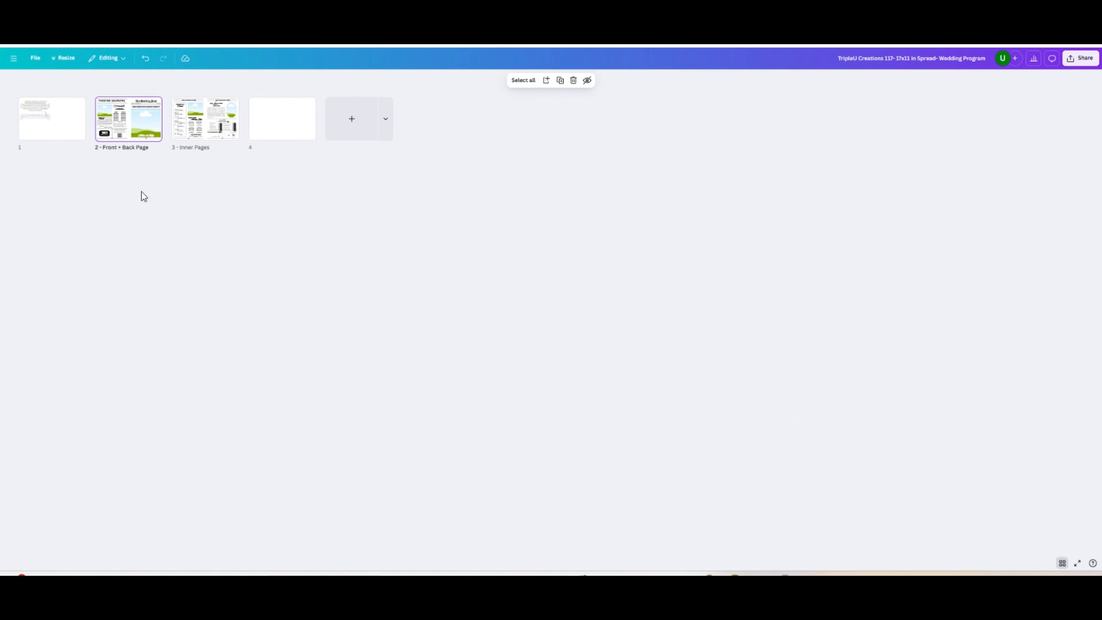
{"action": "left_click", "coordinate": [215, 167]}
{"action": "left_click_drag", "start_coordinate": [218, 166], "coordinate": [115, 90]}
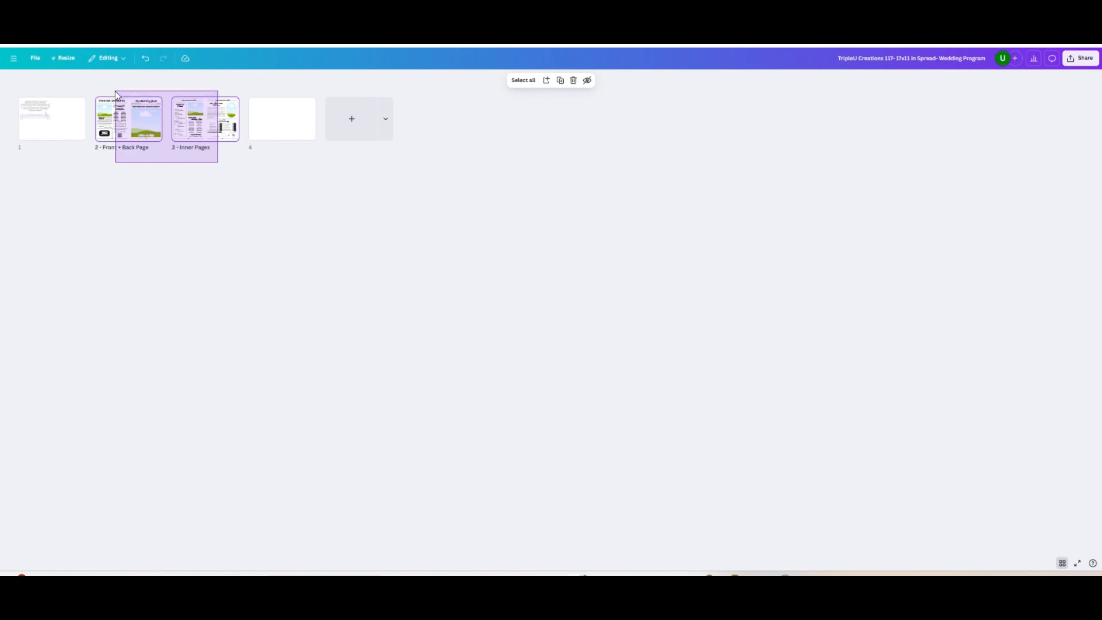
{"action": "left_click", "coordinate": [562, 84]}
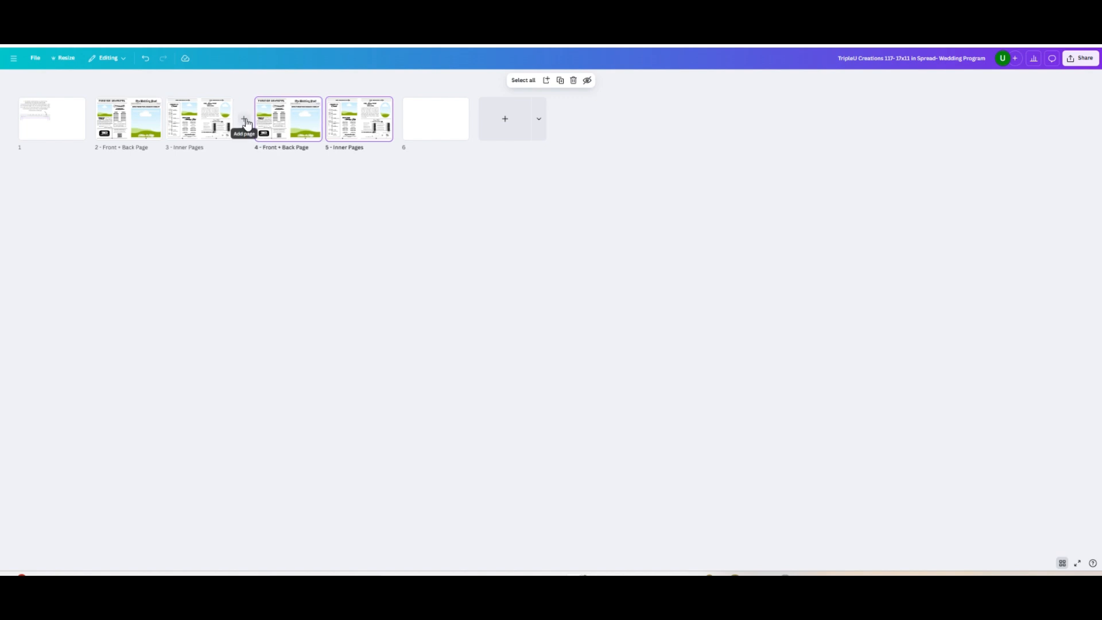
{"action": "left_click", "coordinate": [244, 119]}
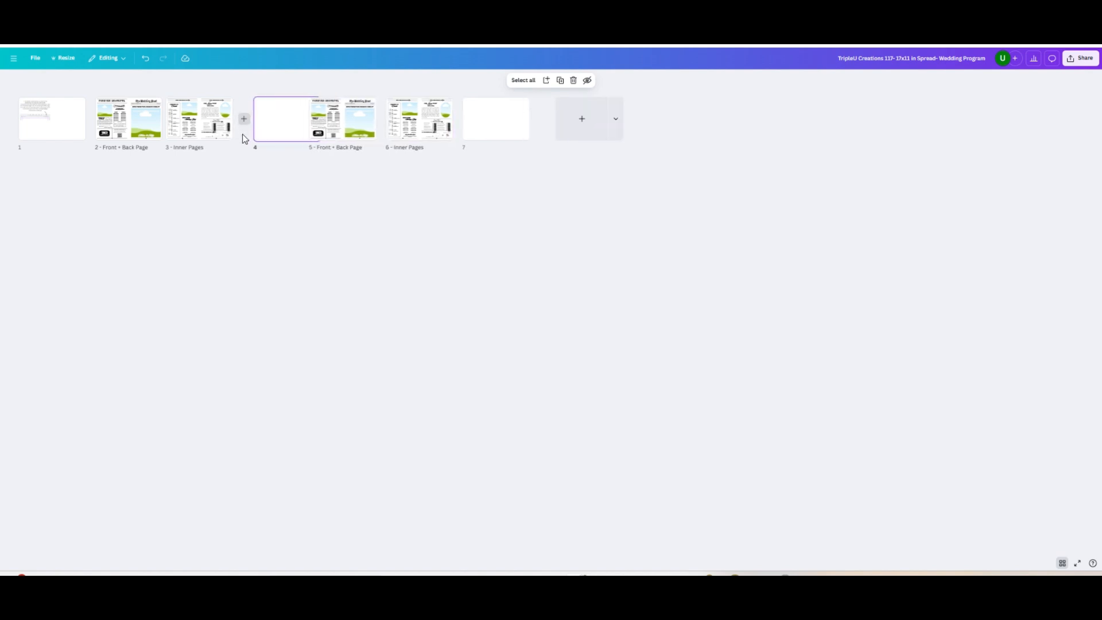
Open the duplicated Front + Back Page and ungroup the Reception text from its dashed border
{"action": "left_click", "coordinate": [352, 127]}
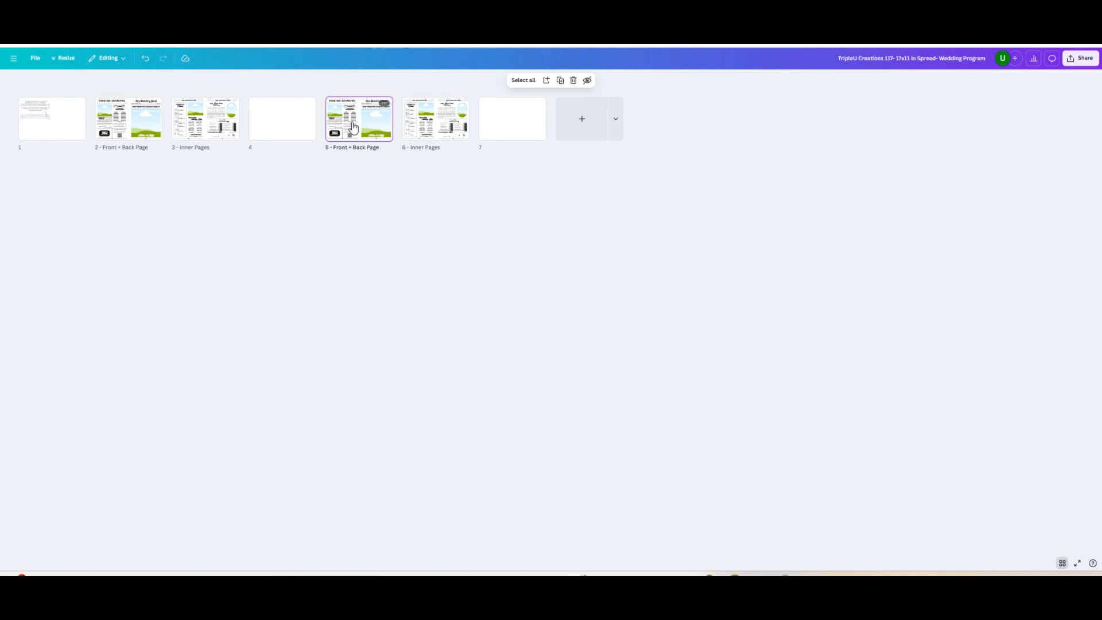
{"action": "double_click", "coordinate": [352, 126]}
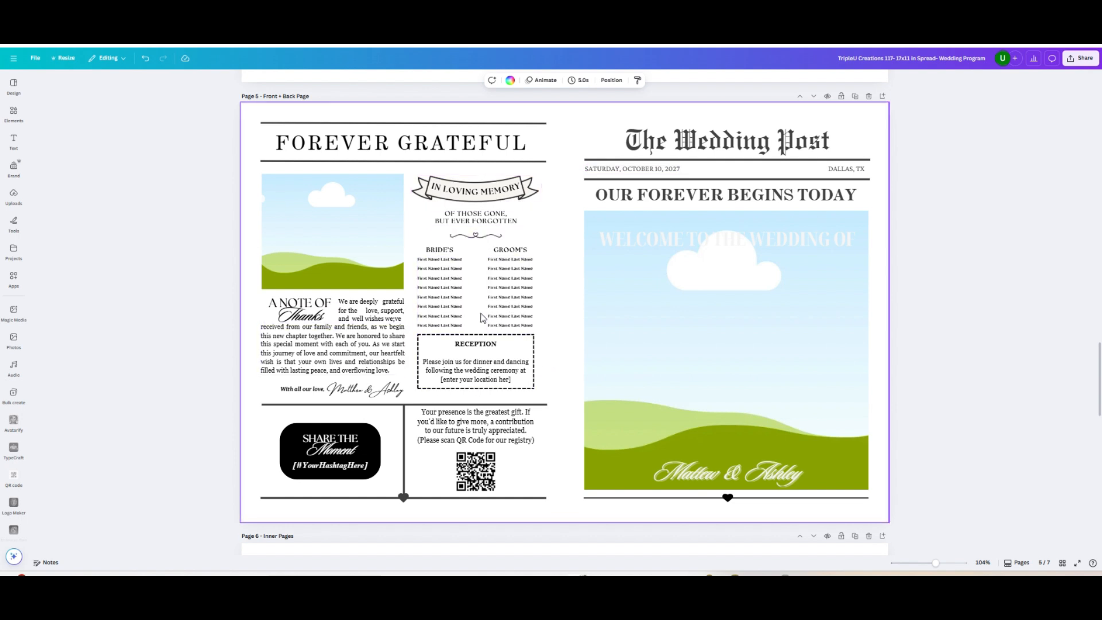
{"action": "left_click", "coordinate": [520, 357]}
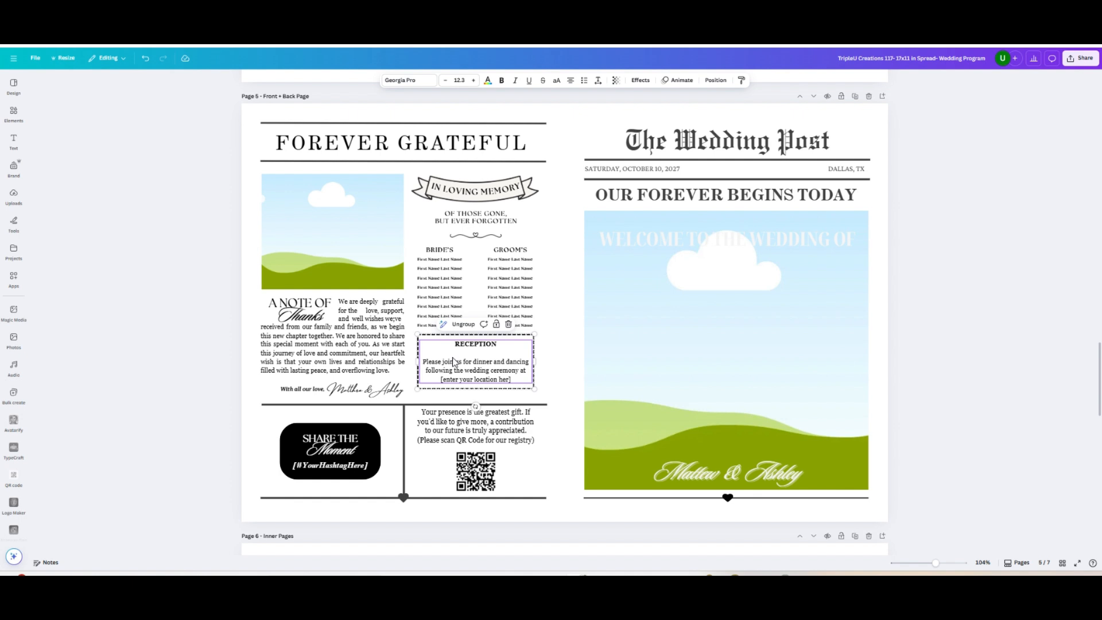
{"action": "left_click_drag", "start_coordinate": [452, 362], "coordinate": [452, 361]}
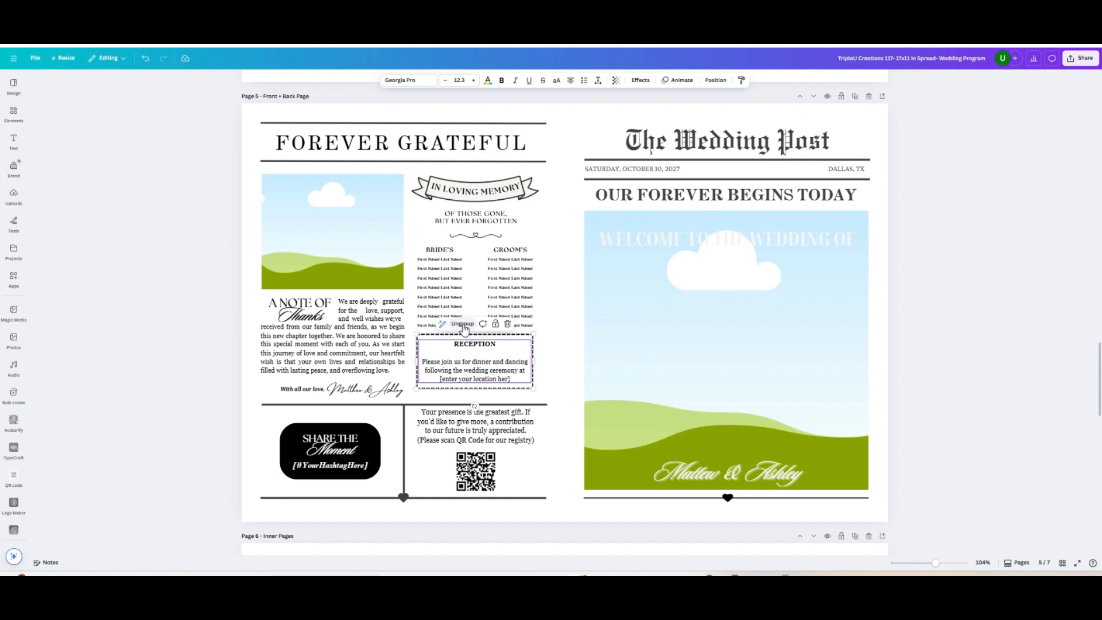
{"action": "left_click", "coordinate": [463, 325]}
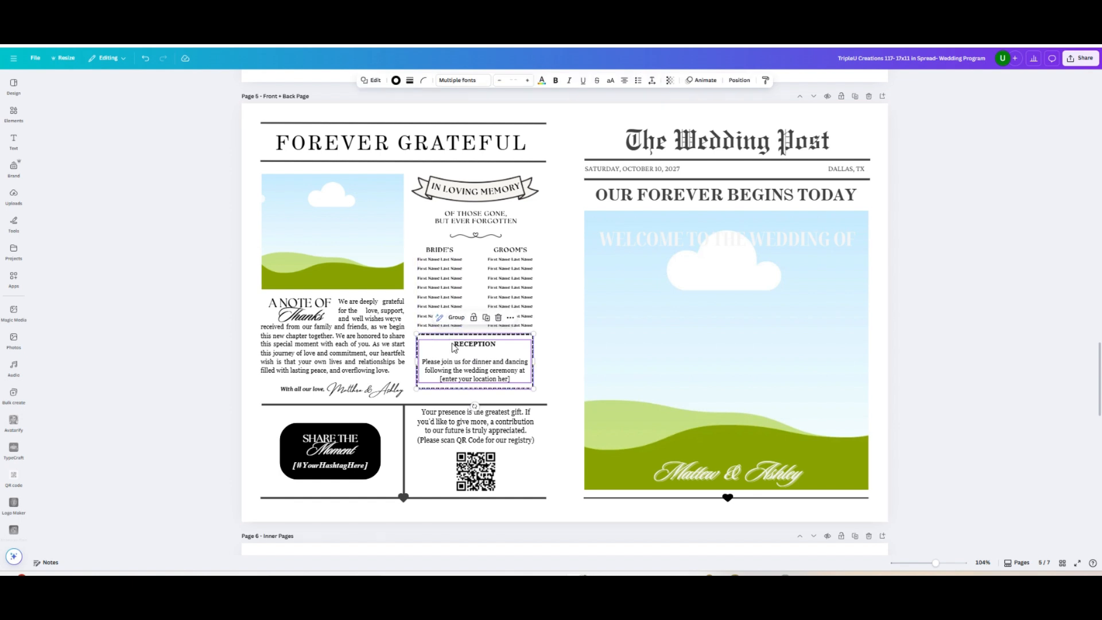
Try moving the Reception text separately from its dashed border, and undo each move
{"action": "left_click_drag", "start_coordinate": [459, 358], "coordinate": [486, 358]}
{"action": "left_click", "coordinate": [563, 365]}
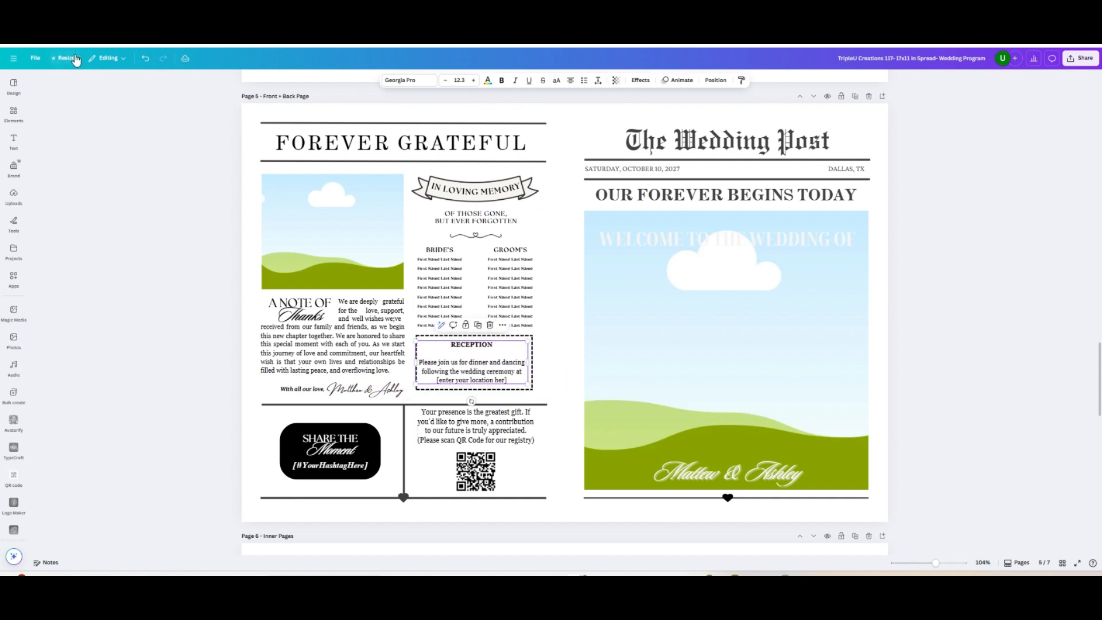
{"action": "left_click", "coordinate": [144, 59]}
{"action": "left_click", "coordinate": [145, 59]}
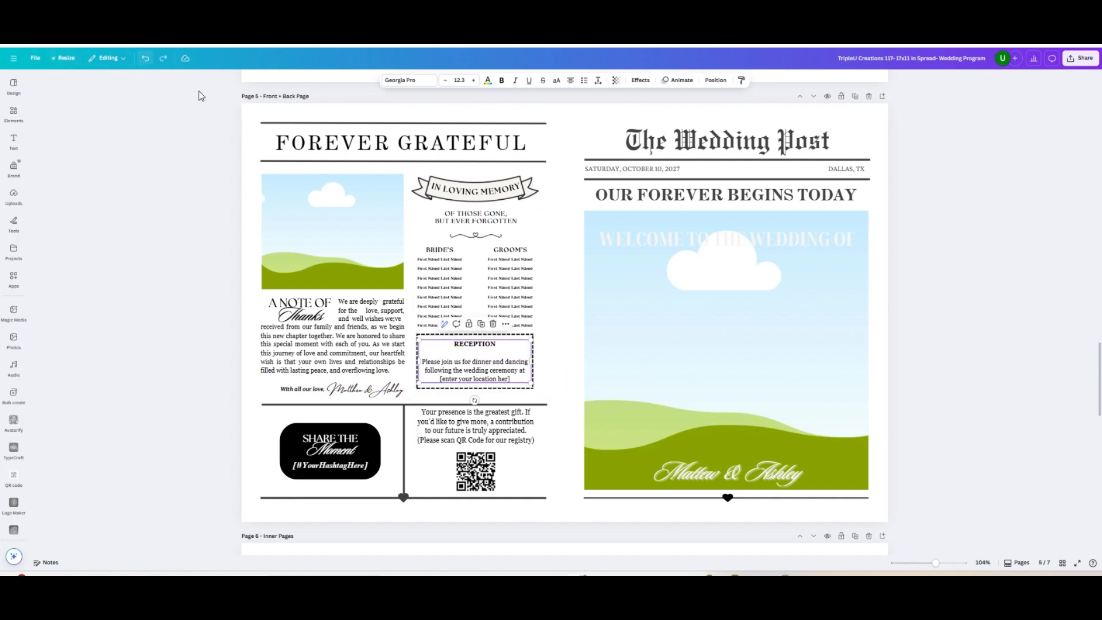
{"action": "left_click", "coordinate": [556, 364]}
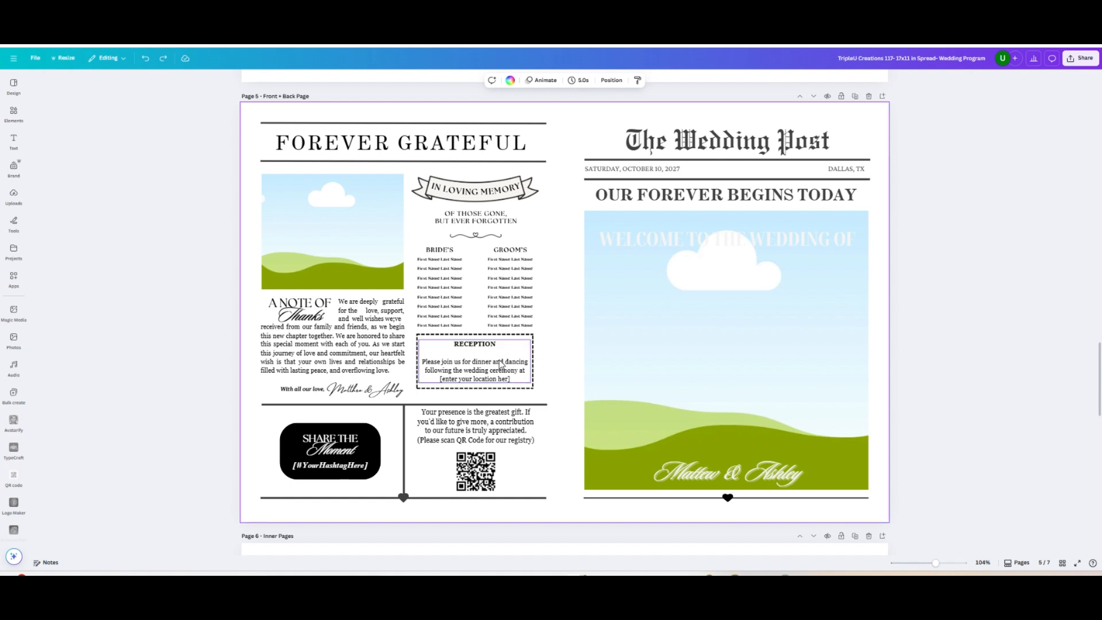
{"action": "left_click_drag", "start_coordinate": [498, 360], "coordinate": [499, 359]}
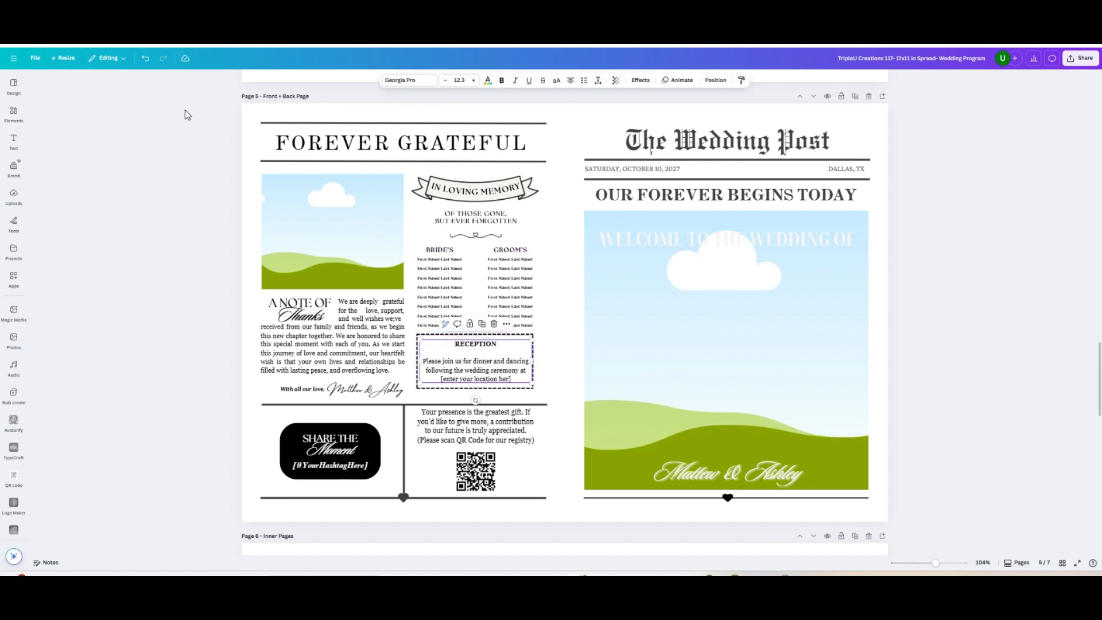
{"action": "left_click", "coordinate": [146, 59]}
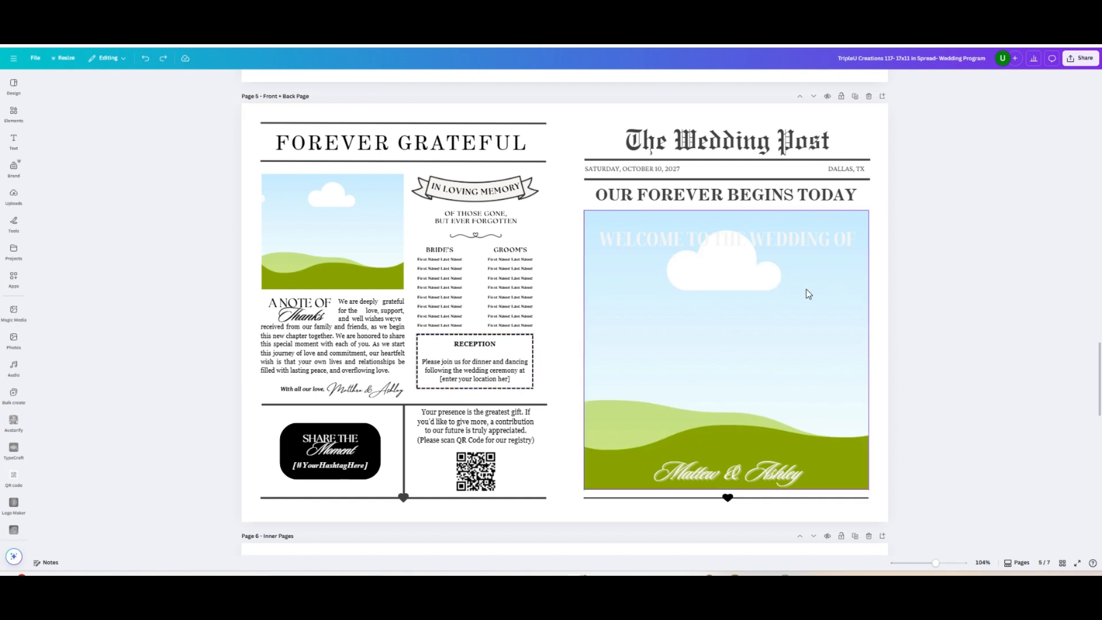
Retype the front page headline as "OUR FOREVER BEGINS TODAY"
{"action": "left_click", "coordinate": [742, 199]}
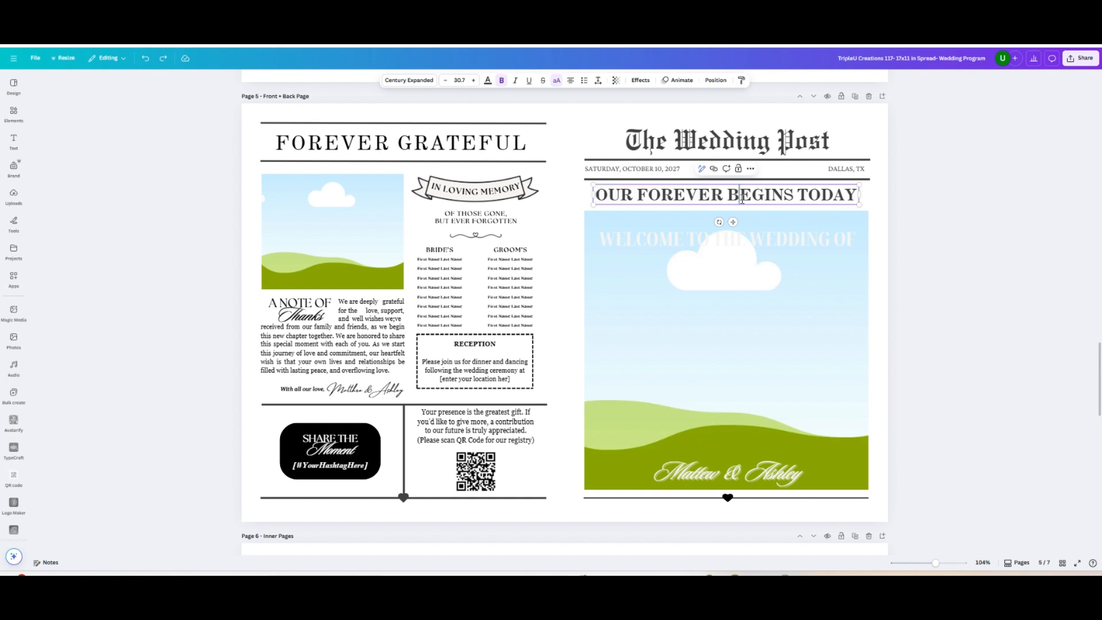
{"action": "key", "text": "ctrl+a"}
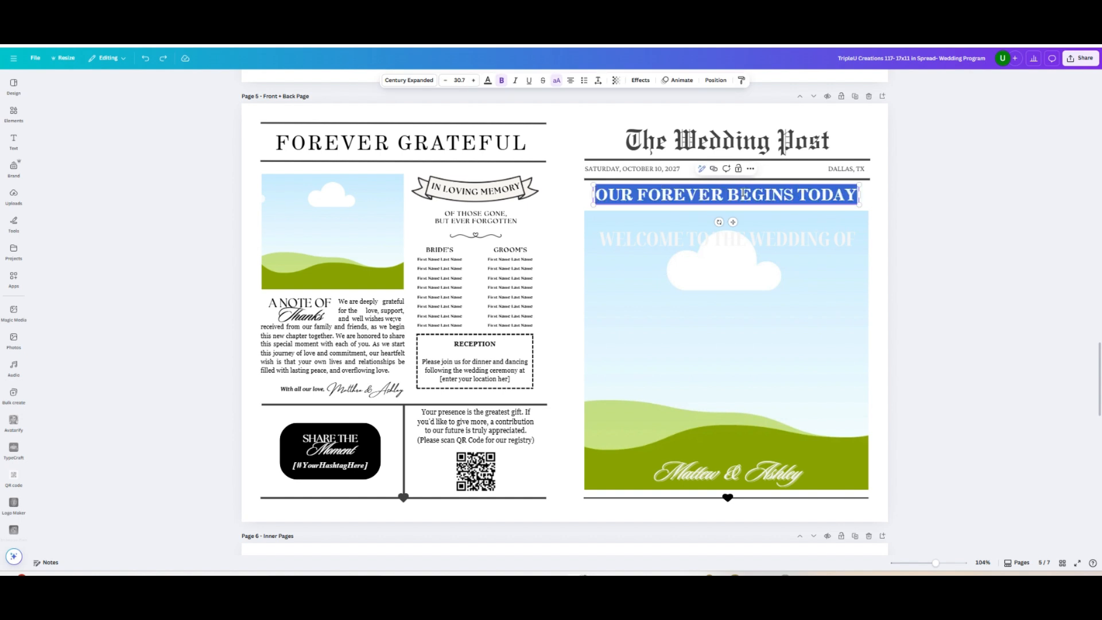
{"action": "key", "text": "Caps_Lock"}
{"action": "type", "text": "OUR DORE"}
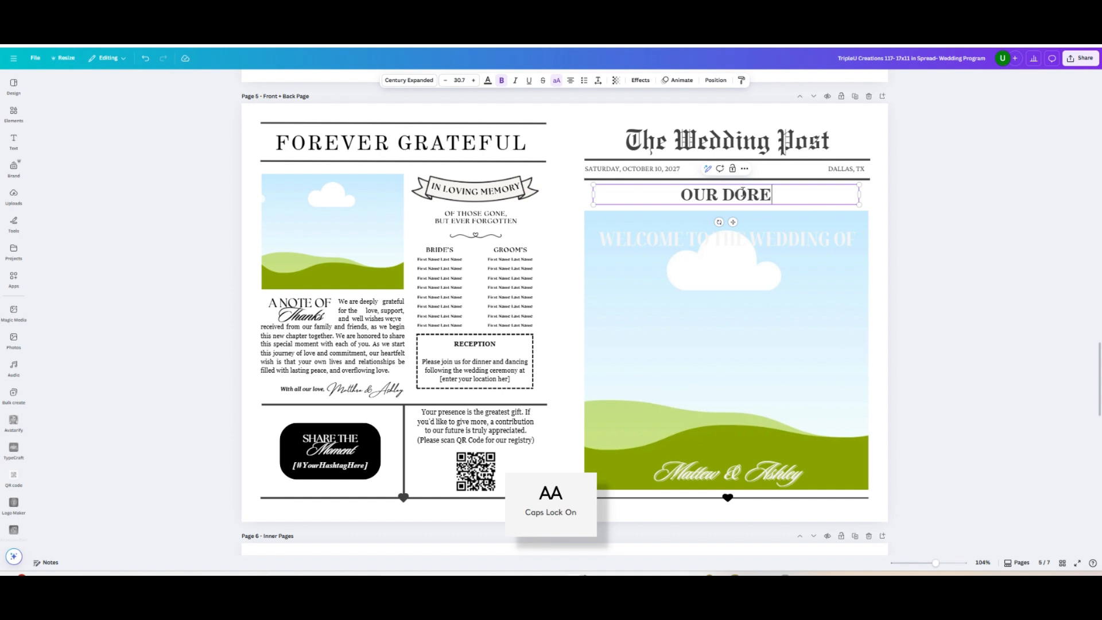
{"action": "type", "text": "VER"}
{"action": "key", "text": "BackSpace"}
{"action": "key", "text": "BackSpace"}
{"action": "key", "text": "BackSpace"}
{"action": "key", "text": "BackSpace"}
{"action": "key", "text": "BackSpace"}
{"action": "key", "text": "BackSpace"}
{"action": "key", "text": "BackSpace"}
{"action": "key", "text": "BackSpace"}
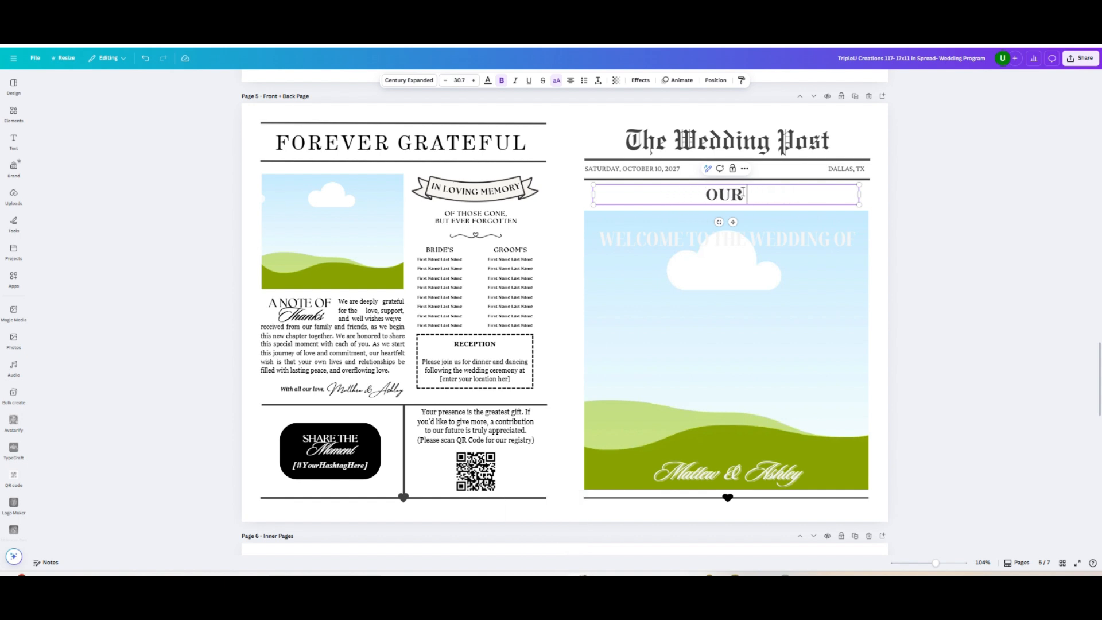
{"action": "type", "text": "FORE"}
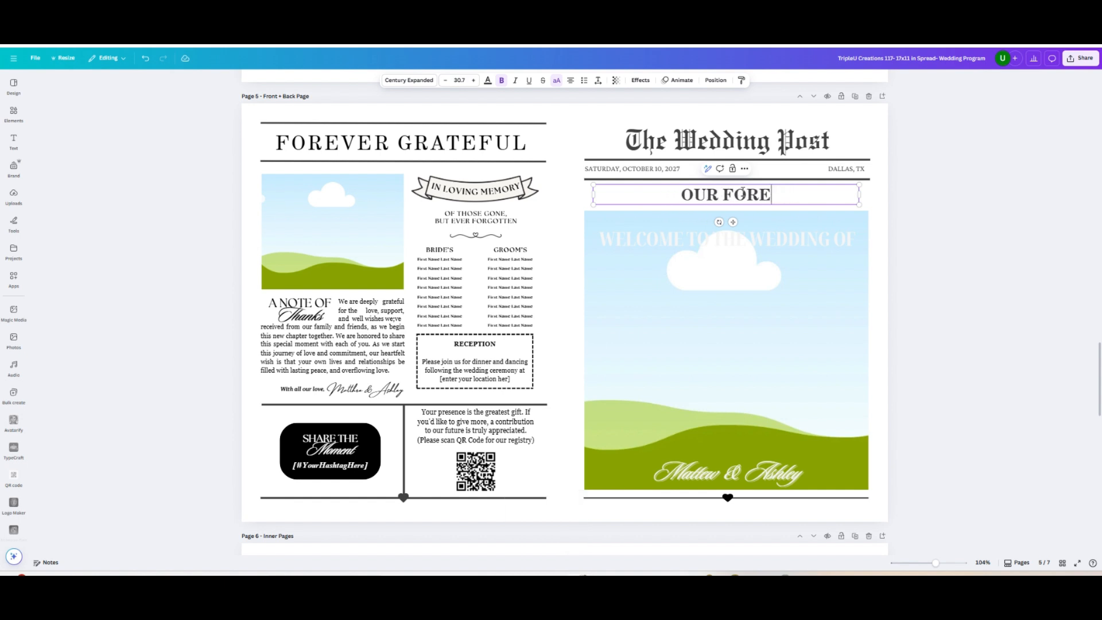
{"action": "type", "text": "VER BEGINS TODAY"}
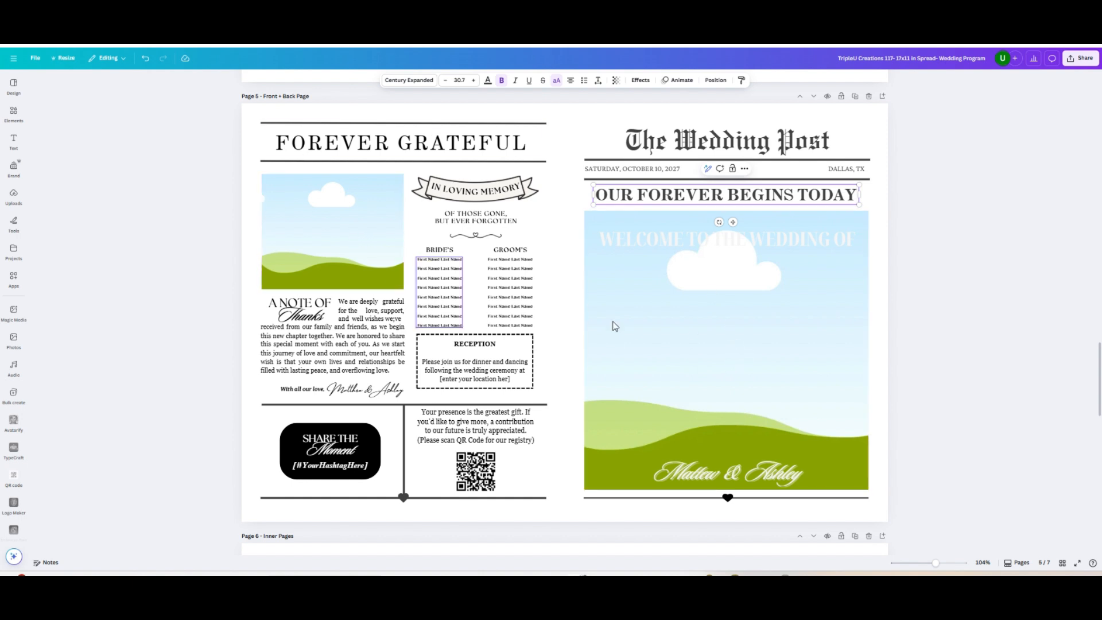
Upload the image files 6, 7, 8 and 9 from the TripleU Creations 117-A4 (210x297mm) folder
{"action": "left_click", "coordinate": [15, 196]}
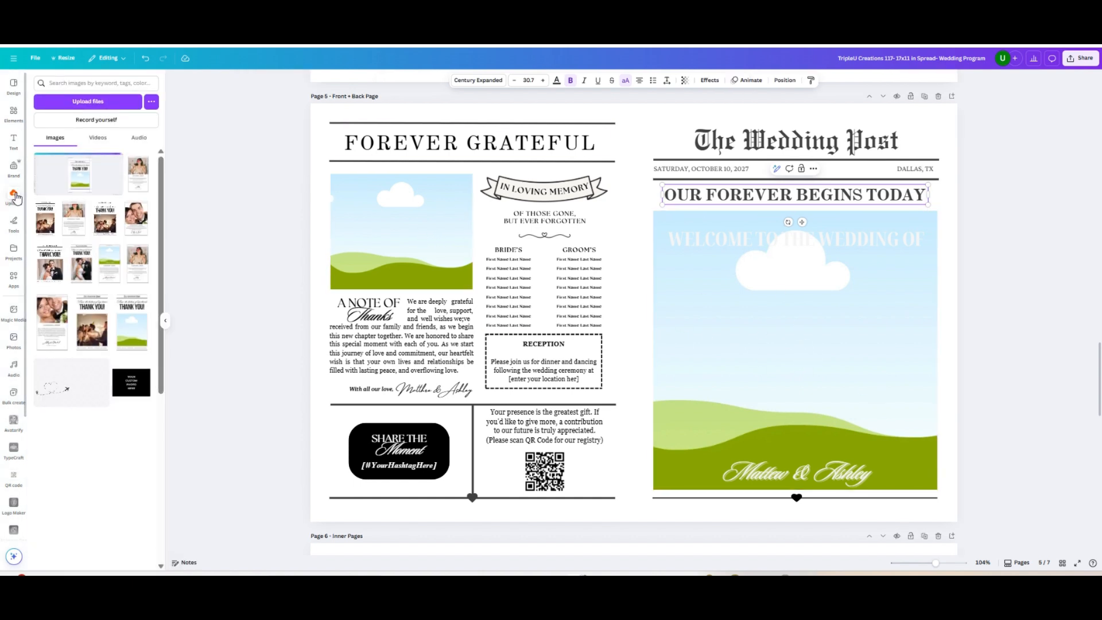
{"action": "left_click", "coordinate": [92, 100]}
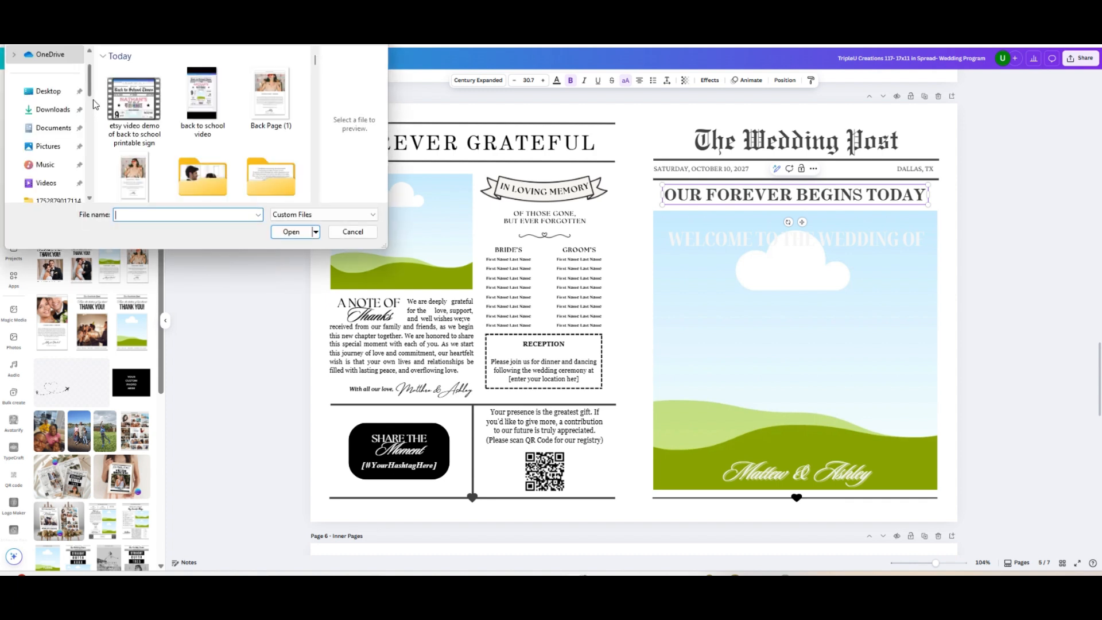
{"action": "scroll", "coordinate": [200, 147], "scroll_direction": "down", "scroll_amount": 3}
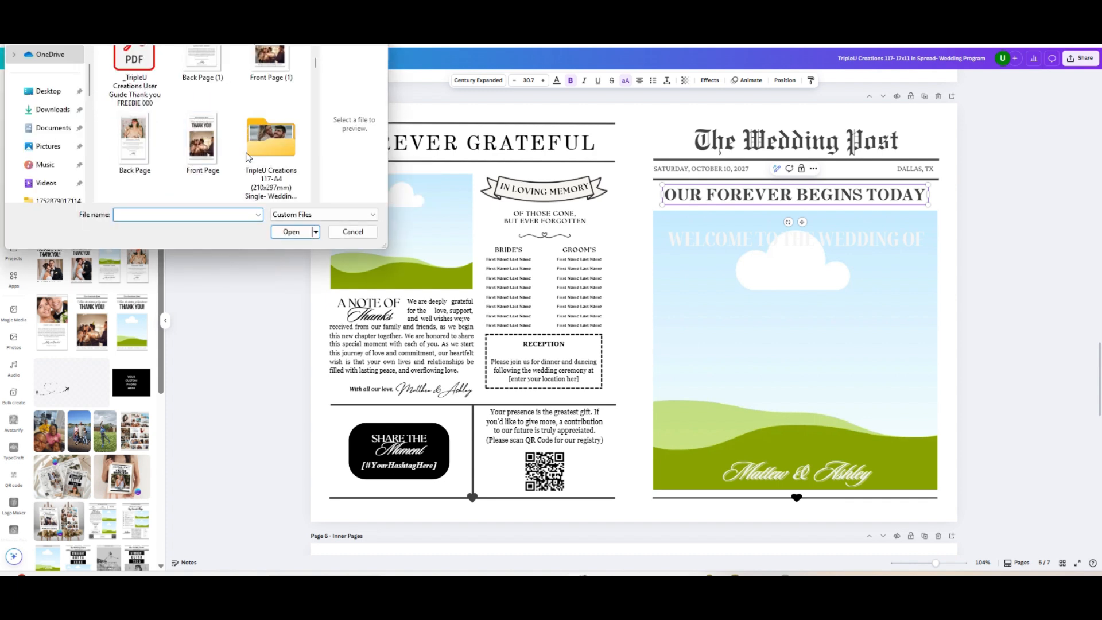
{"action": "left_click", "coordinate": [281, 149]}
{"action": "left_click", "coordinate": [290, 232]}
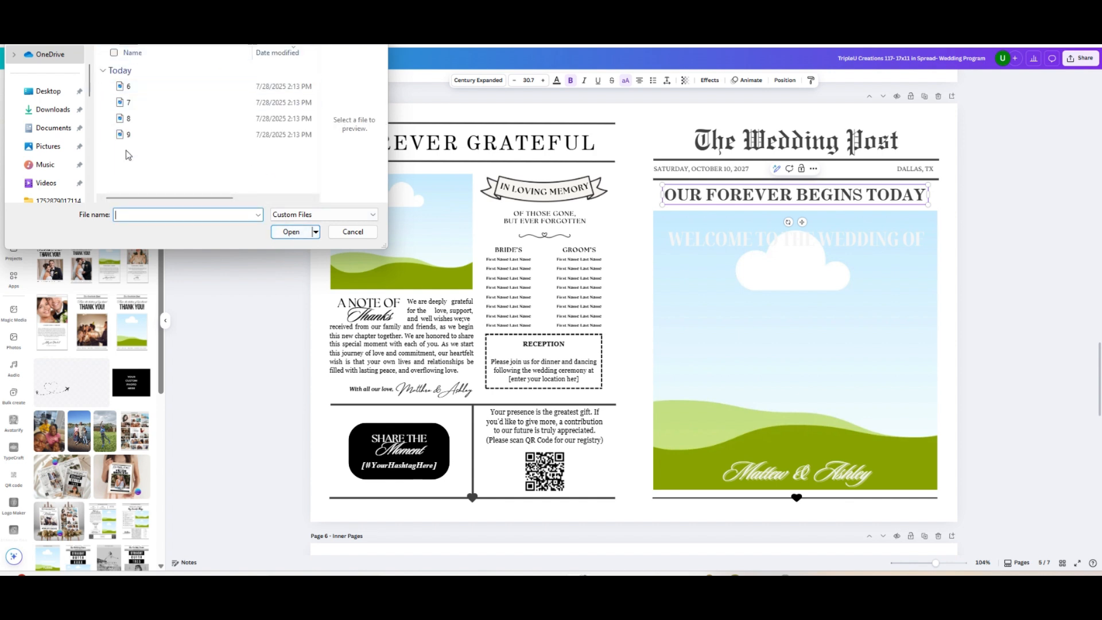
{"action": "left_click_drag", "start_coordinate": [140, 169], "coordinate": [144, 68]}
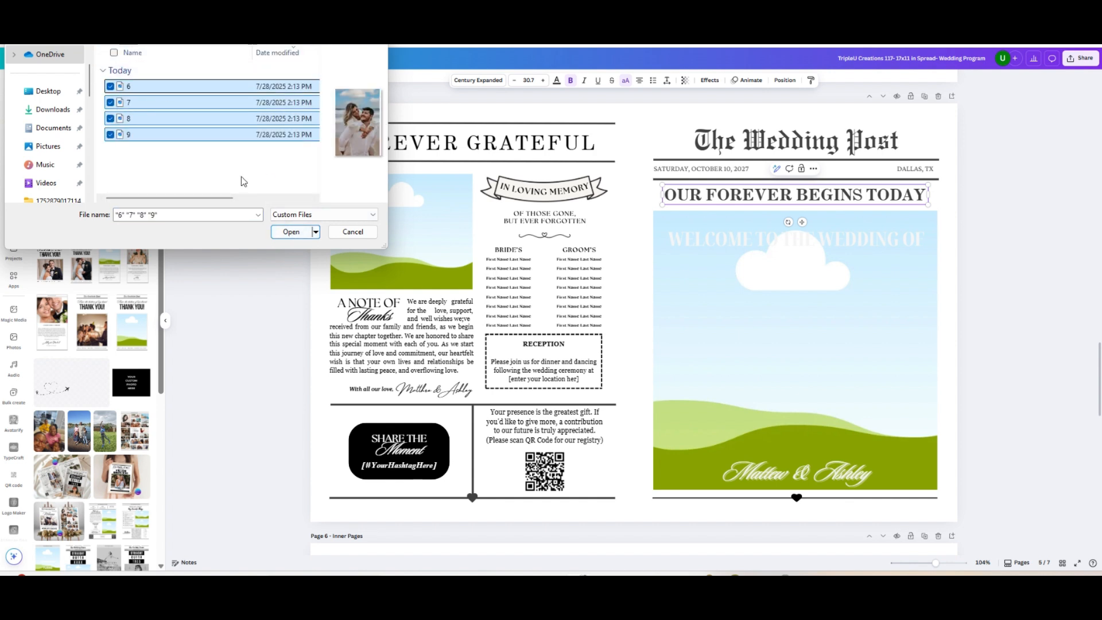
{"action": "left_click", "coordinate": [291, 232]}
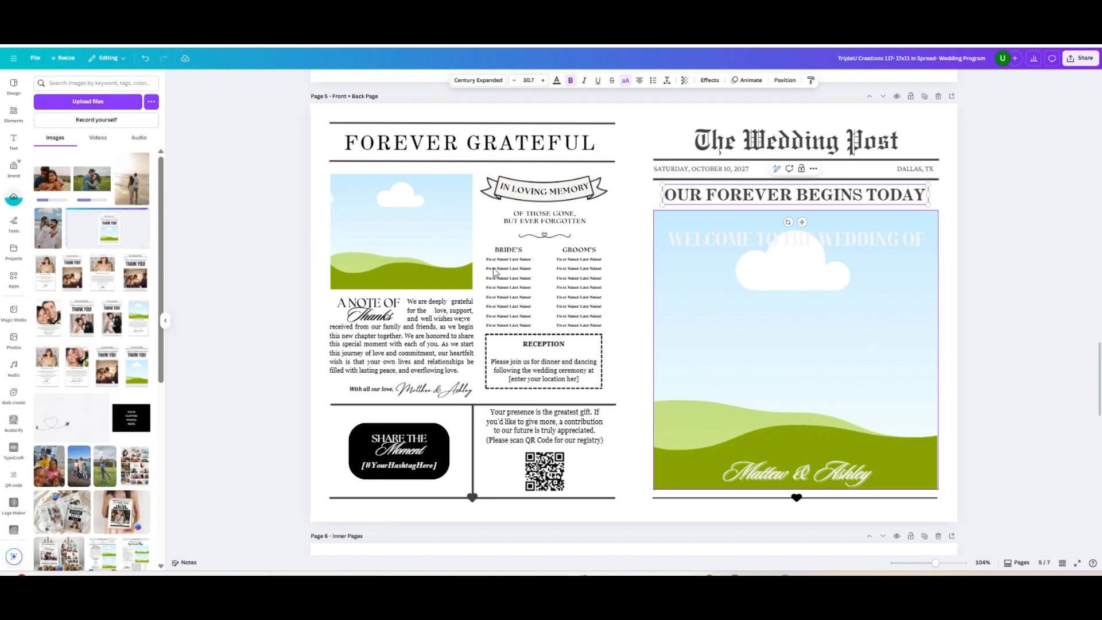
Place the uploaded beach photo of the couple in the large front page frame, keeping its default crop
{"action": "left_click_drag", "start_coordinate": [47, 234], "coordinate": [739, 333]}
{"action": "double_click", "coordinate": [739, 333]}
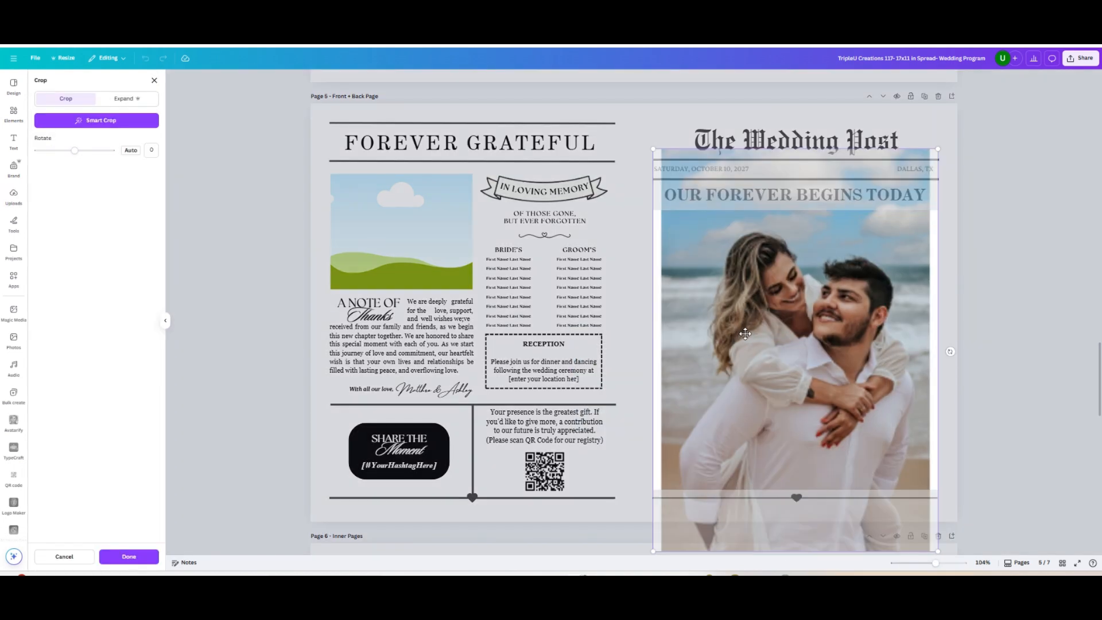
{"action": "left_click", "coordinate": [125, 556]}
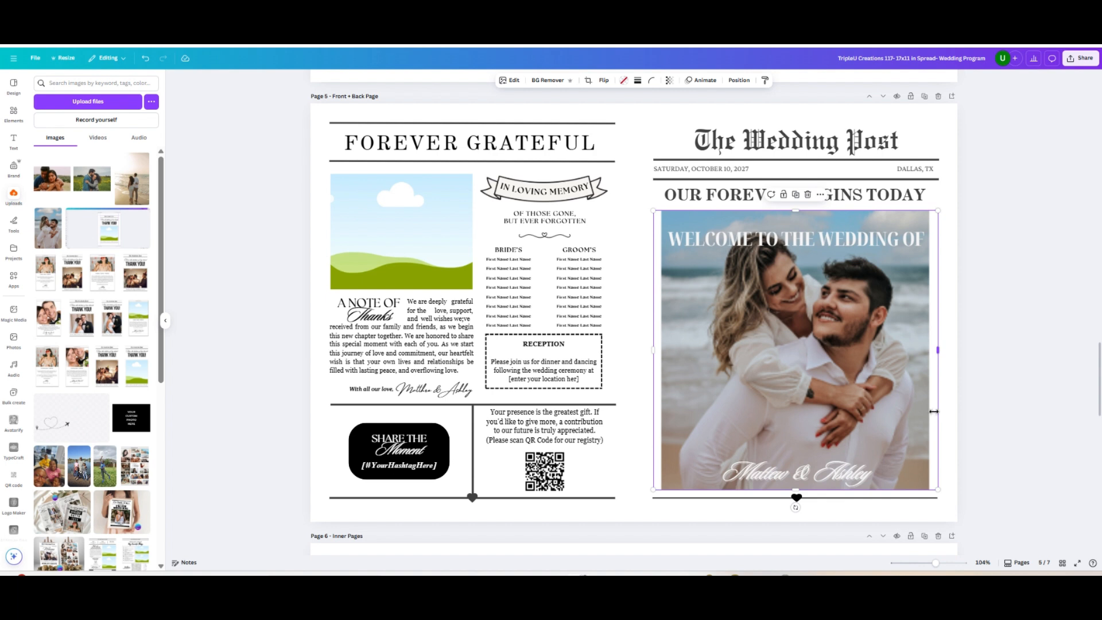
Enlarge and reposition the beach photo within its front page frame so it covers the white side margins
{"action": "double_click", "coordinate": [717, 380]}
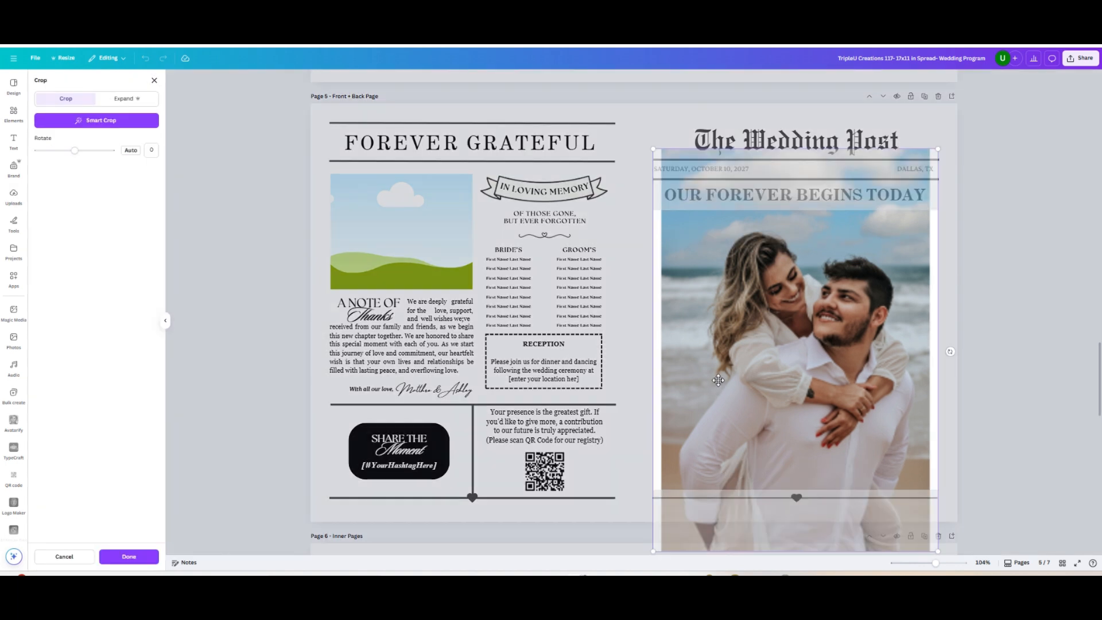
{"action": "left_click_drag", "start_coordinate": [654, 149], "coordinate": [628, 117]}
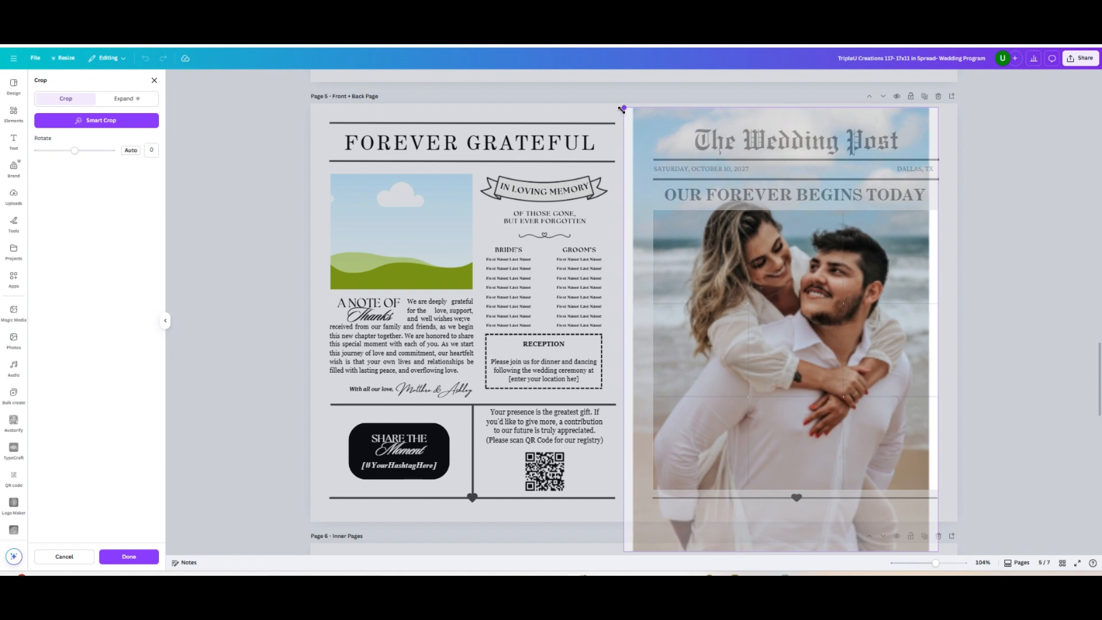
{"action": "left_click_drag", "start_coordinate": [769, 287], "coordinate": [783, 308]}
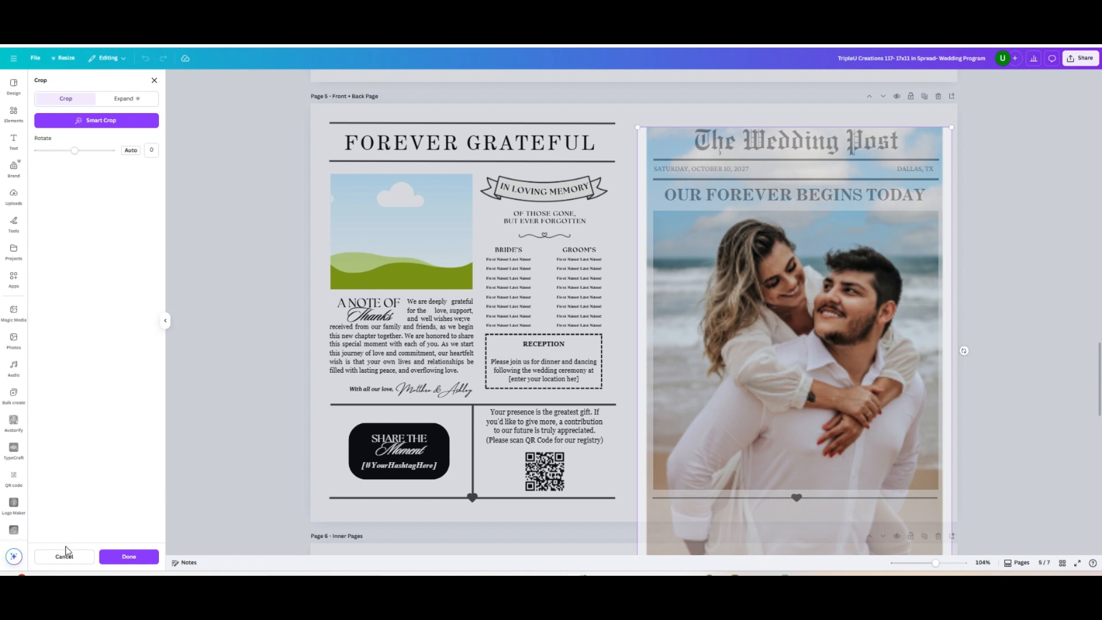
{"action": "left_click", "coordinate": [147, 558]}
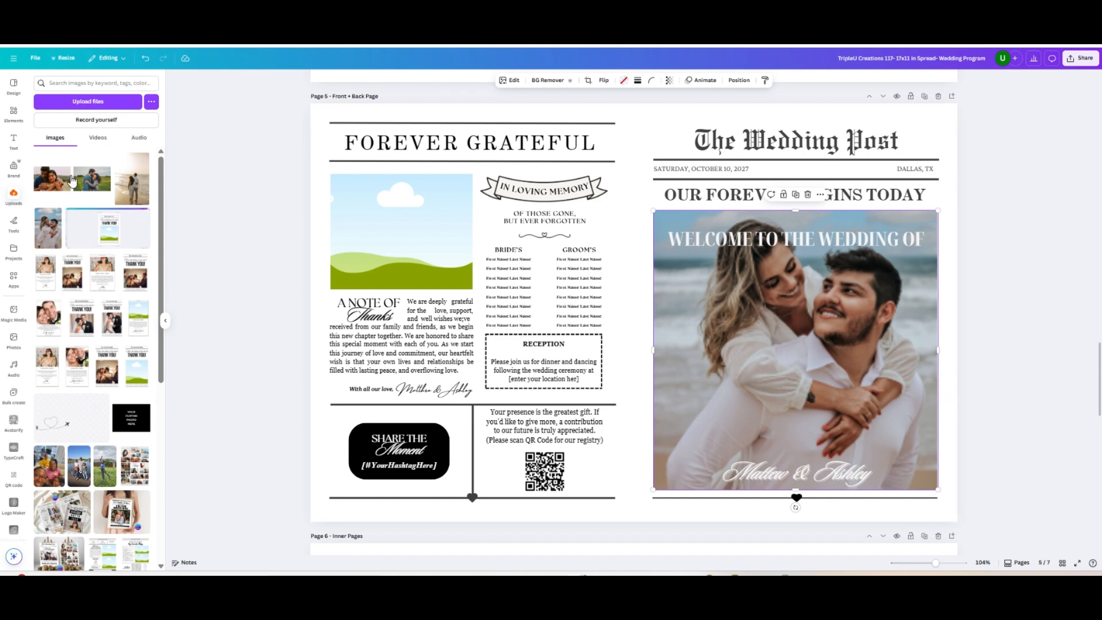
Place the uploaded photo of the embracing couple above A Note of Thanks, enlarged and repositioned to fill the frame
{"action": "left_click_drag", "start_coordinate": [56, 183], "coordinate": [393, 249]}
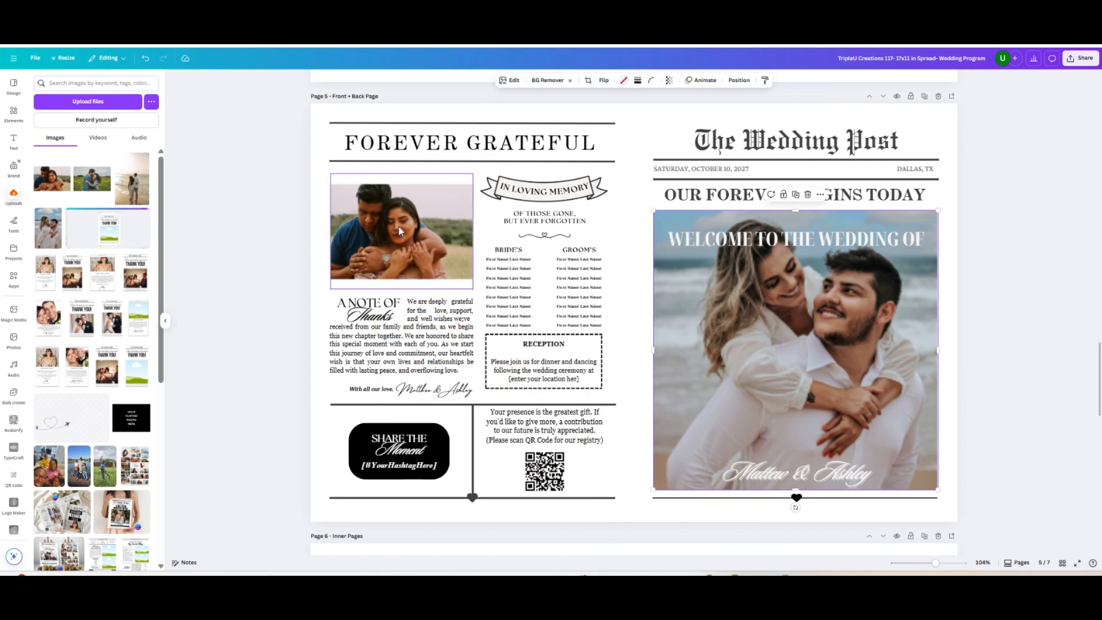
{"action": "double_click", "coordinate": [400, 231]}
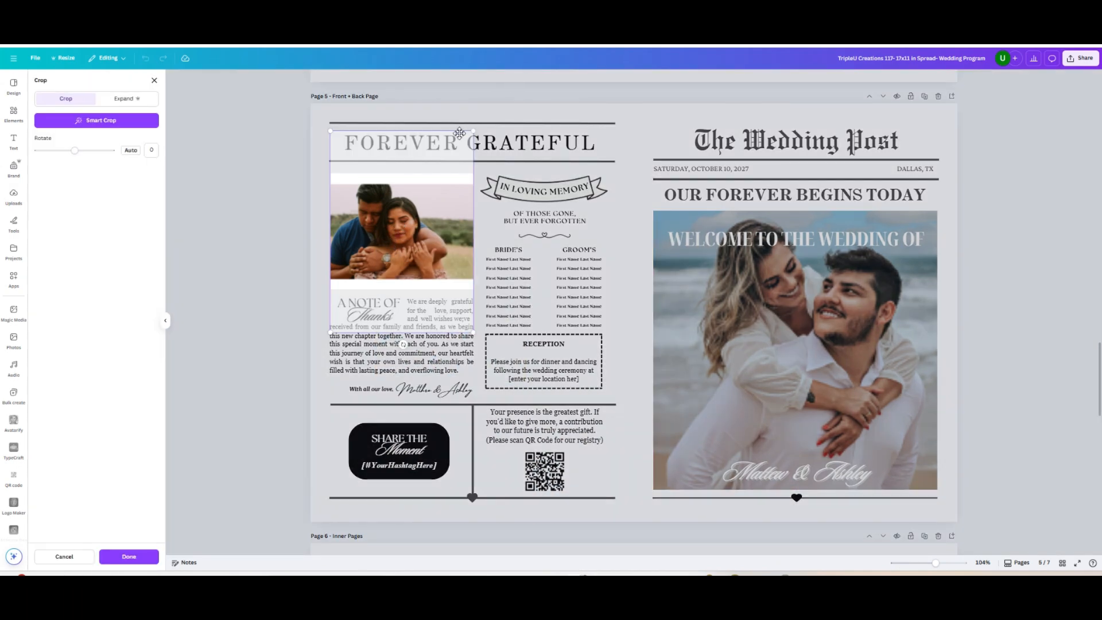
{"action": "left_click_drag", "start_coordinate": [473, 131], "coordinate": [486, 112]}
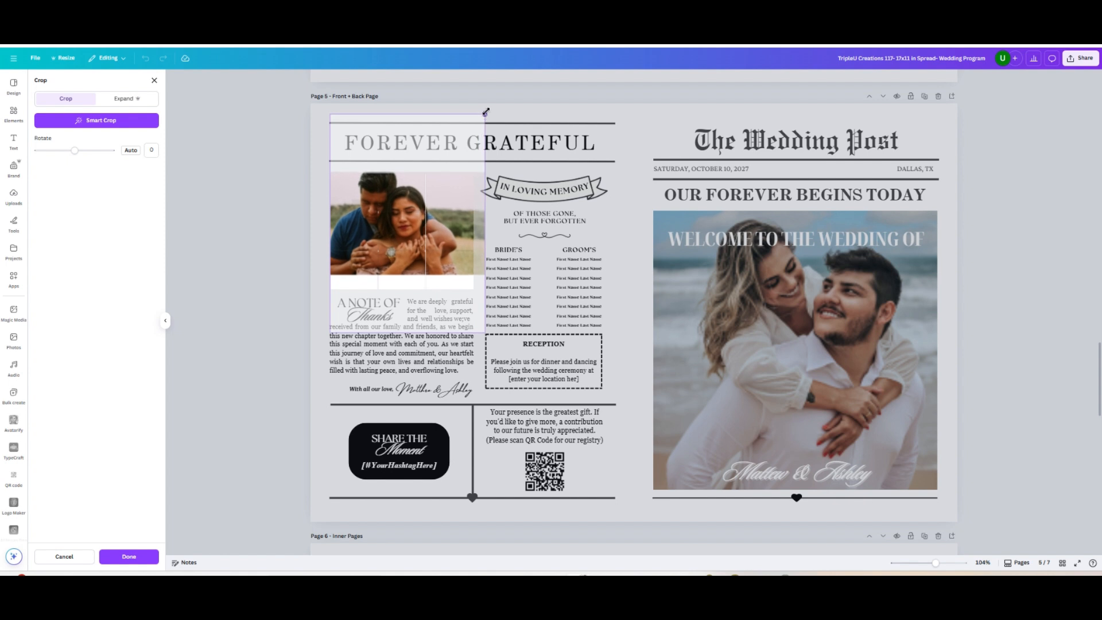
{"action": "left_click_drag", "start_coordinate": [486, 331], "coordinate": [501, 356]}
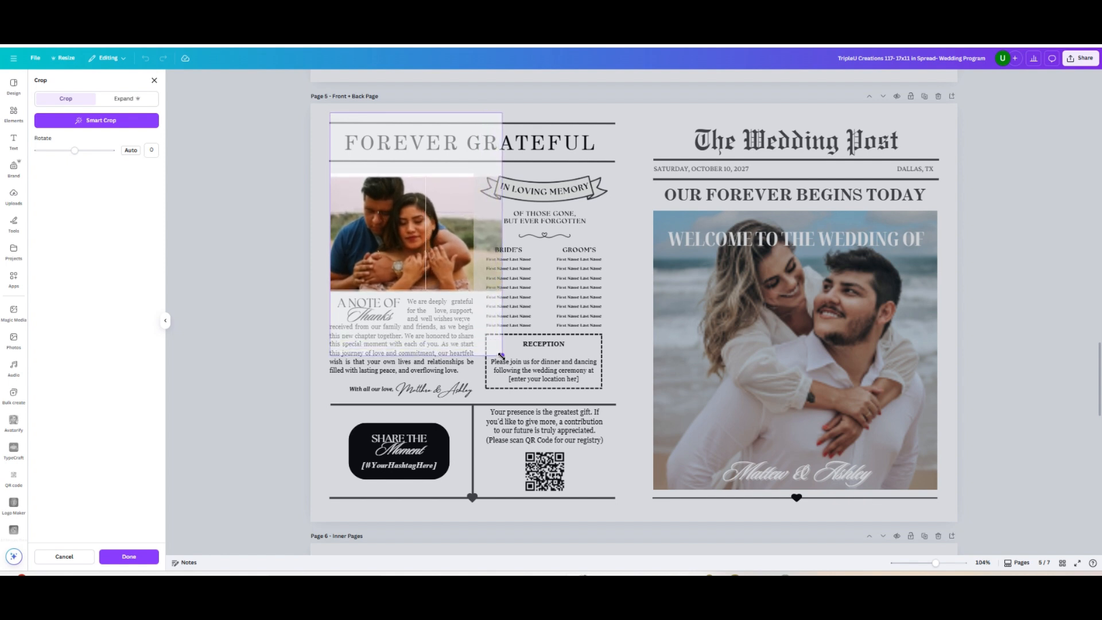
{"action": "left_click_drag", "start_coordinate": [425, 207], "coordinate": [424, 201]}
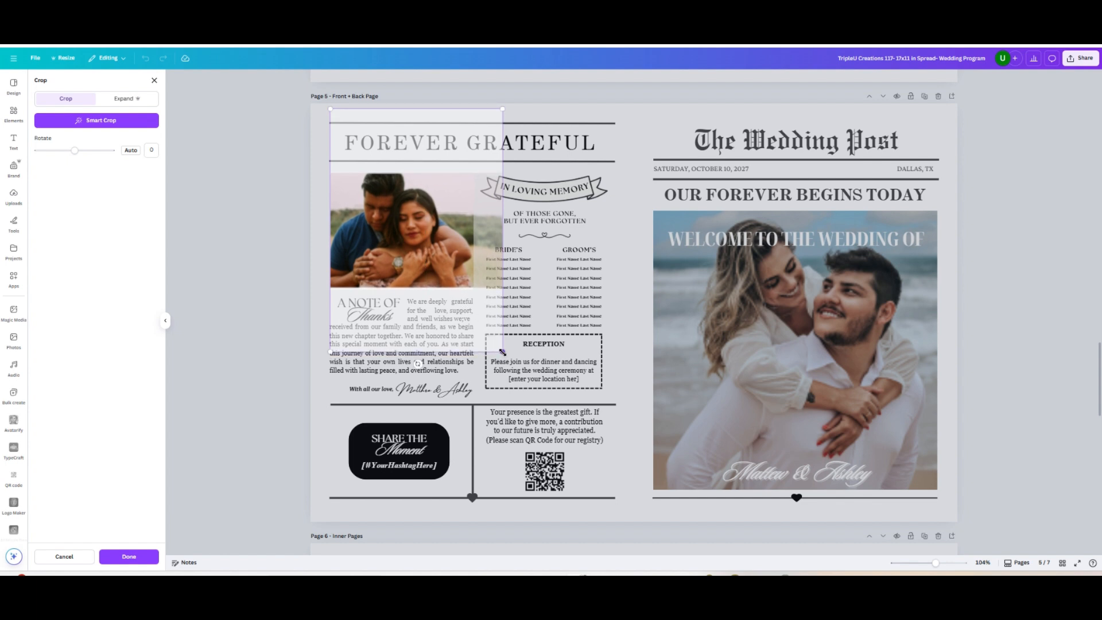
{"action": "left_click_drag", "start_coordinate": [502, 352], "coordinate": [509, 362]}
{"action": "left_click_drag", "start_coordinate": [429, 234], "coordinate": [427, 228]}
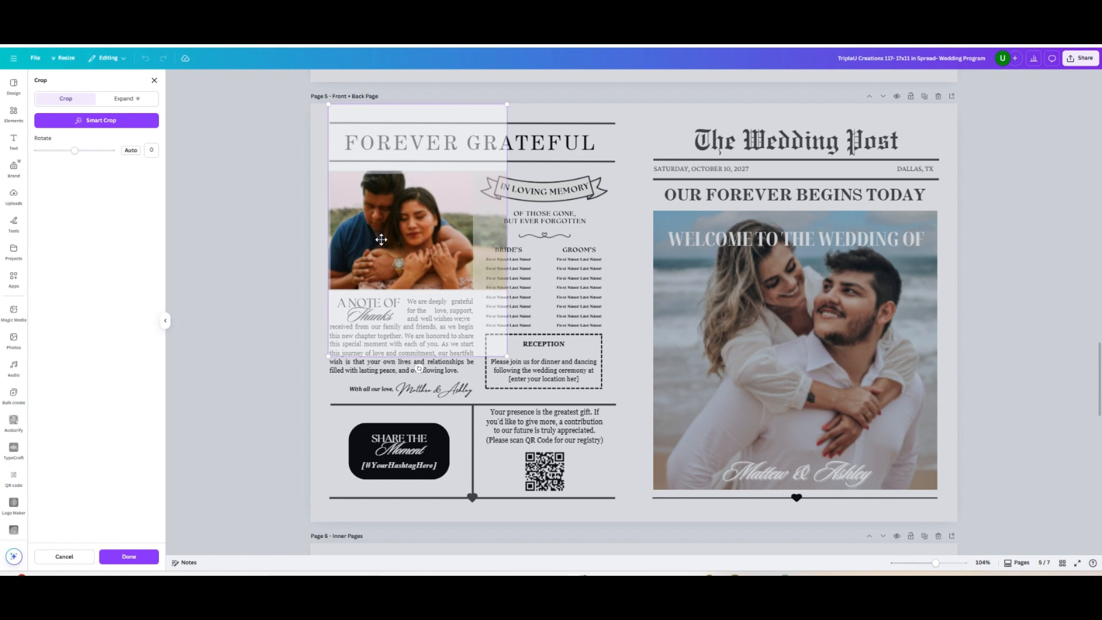
{"action": "left_click", "coordinate": [117, 558]}
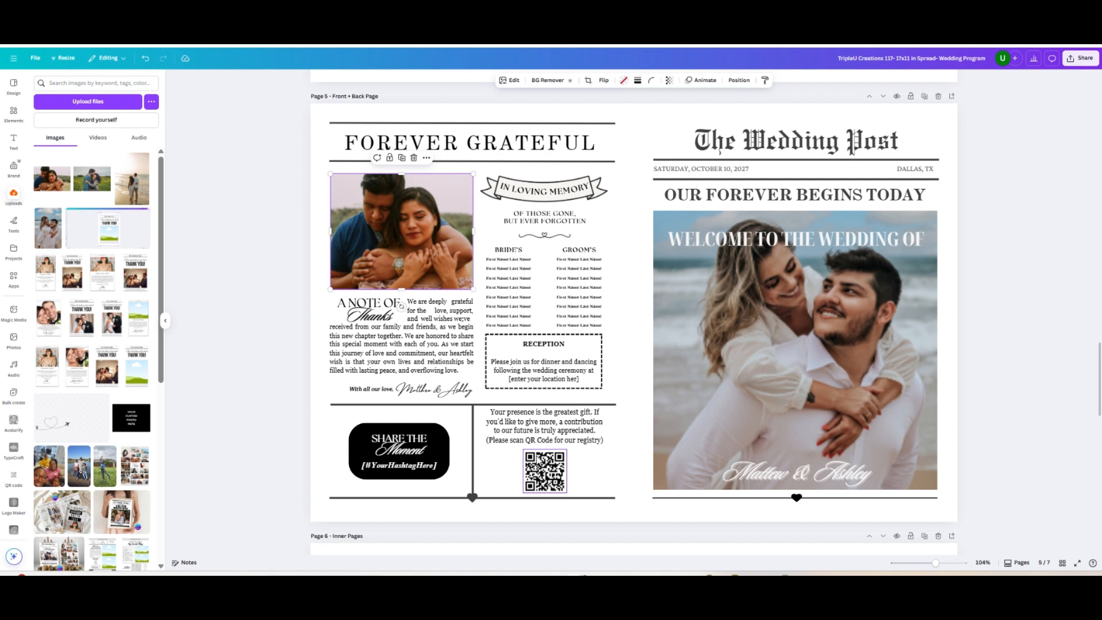
Open the QR code generator
{"action": "left_click", "coordinate": [13, 476]}
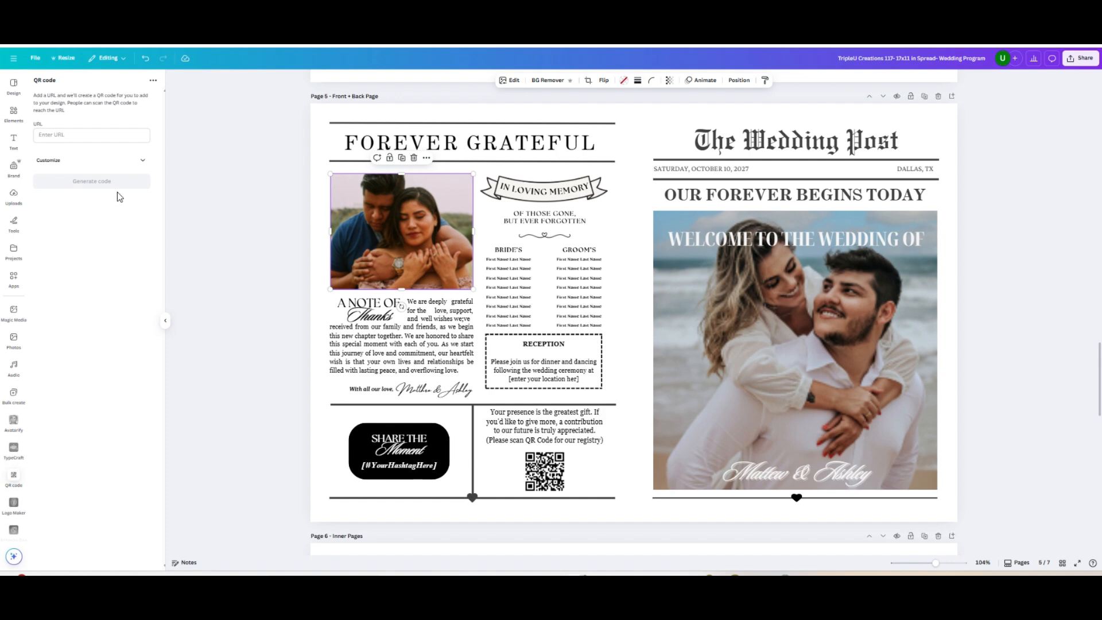
Try ungrouping the Order of Events timeline on the inner pages, and undo the ungrouping
{"action": "scroll", "coordinate": [818, 321], "scroll_direction": "down", "scroll_amount": 5}
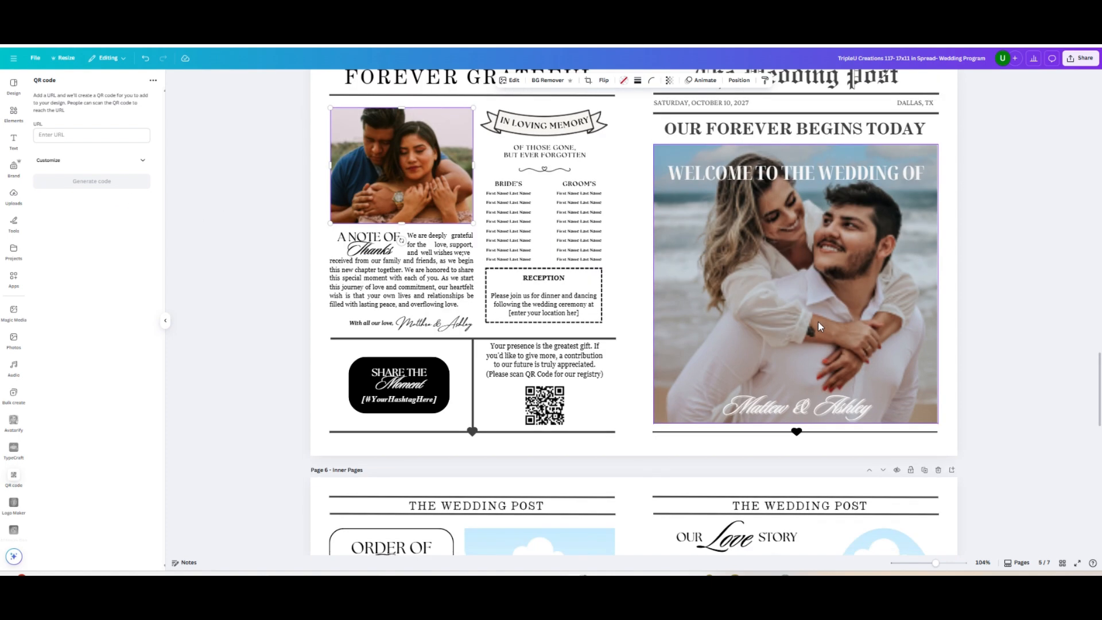
{"action": "scroll", "coordinate": [816, 319], "scroll_direction": "down", "scroll_amount": 2}
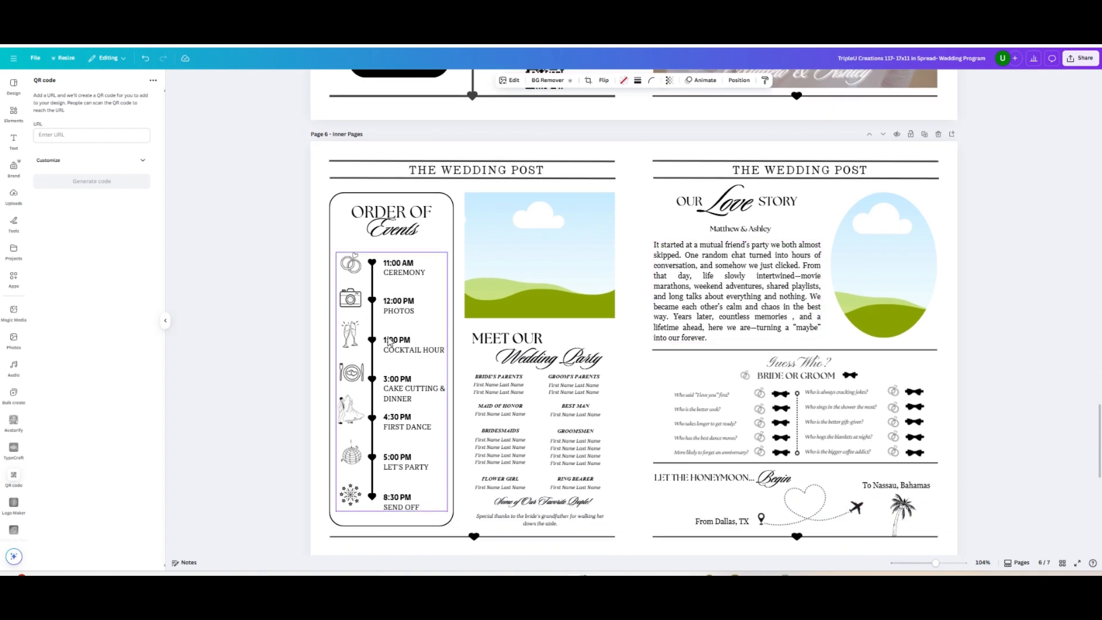
{"action": "left_click", "coordinate": [431, 288]}
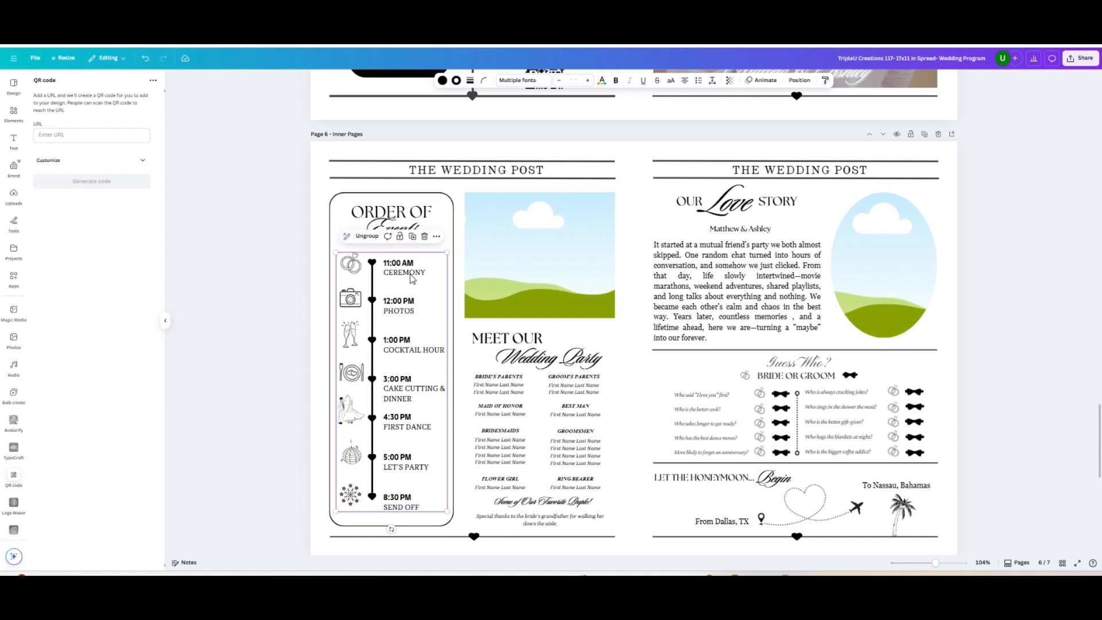
{"action": "left_click", "coordinate": [367, 236]}
{"action": "left_click", "coordinate": [315, 236]}
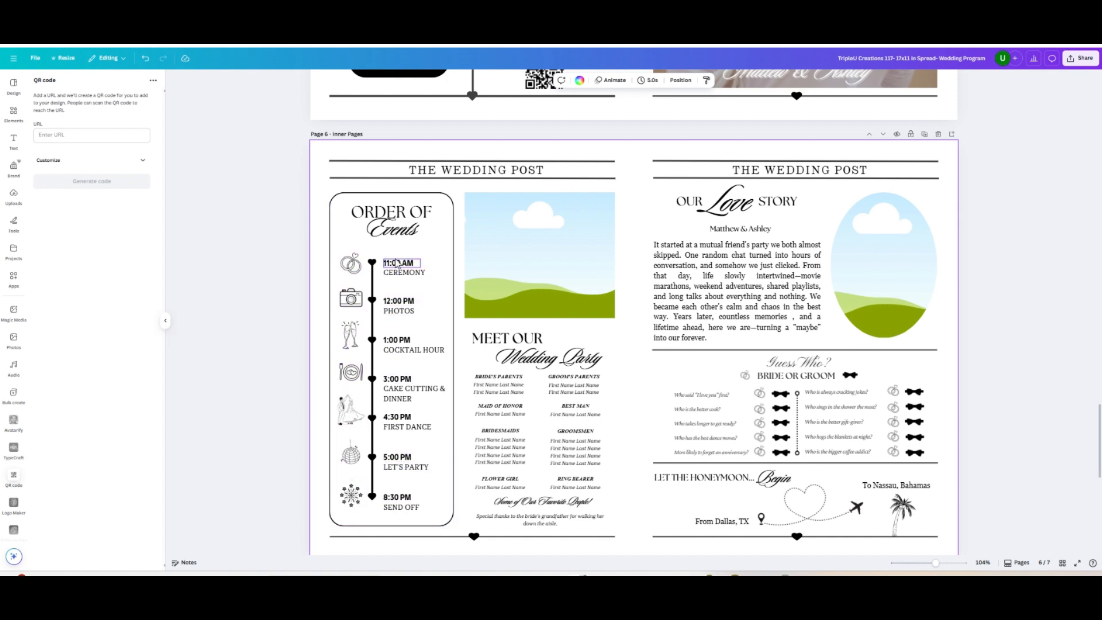
{"action": "left_click", "coordinate": [145, 58]}
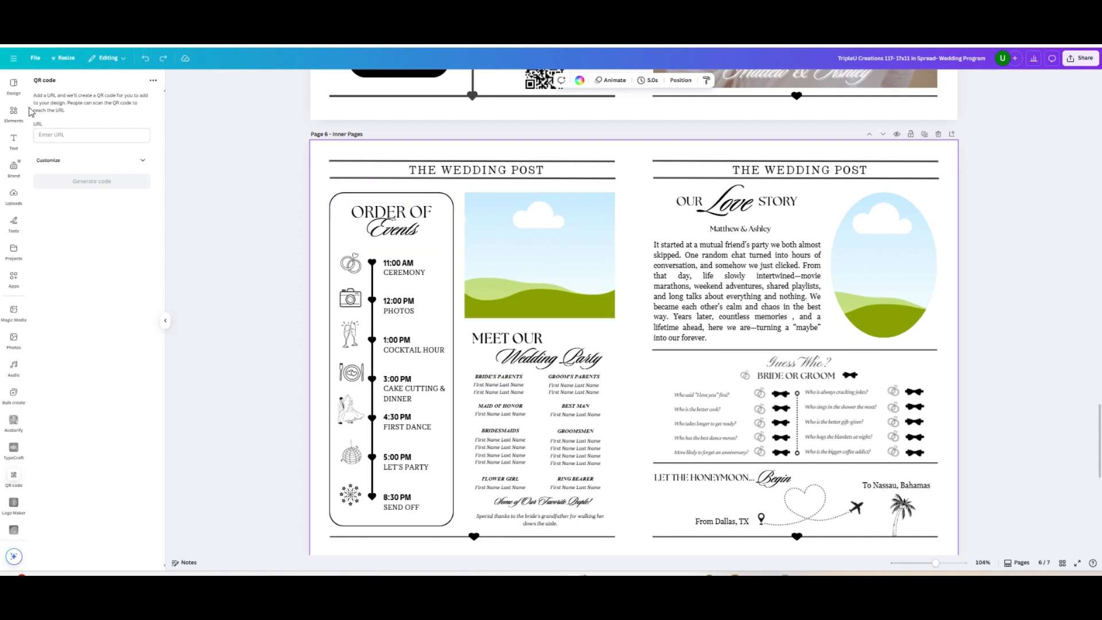
Place the uploaded meadow photo above Meet Our Wedding Party on the inner pages, enlarged and centred to fill the frame
{"action": "left_click", "coordinate": [11, 201]}
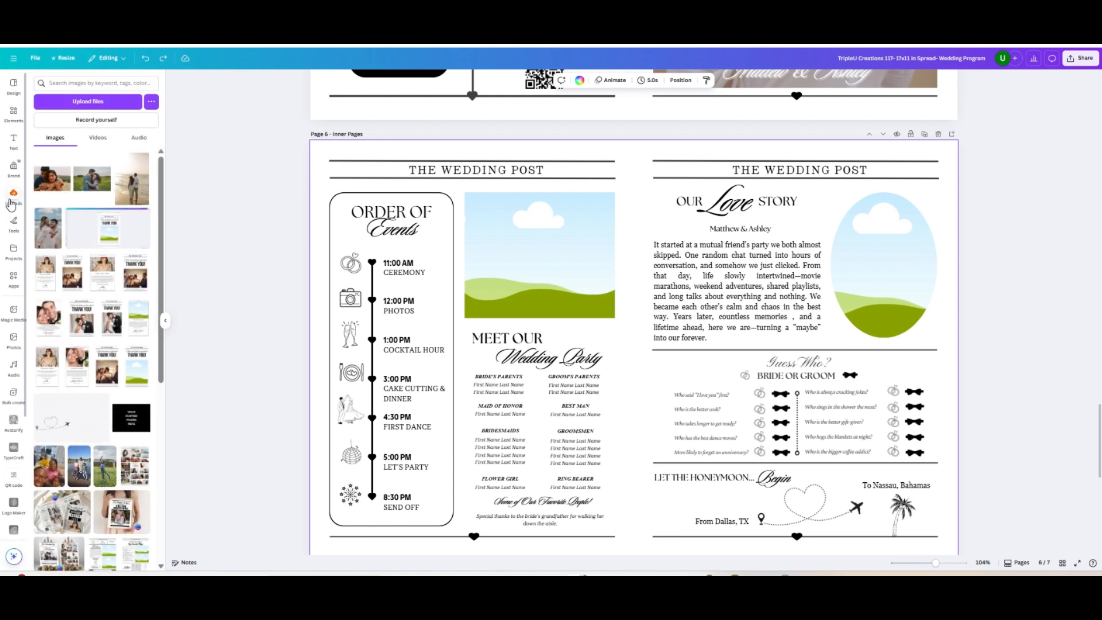
{"action": "left_click_drag", "start_coordinate": [100, 181], "coordinate": [528, 256]}
{"action": "double_click", "coordinate": [528, 256]}
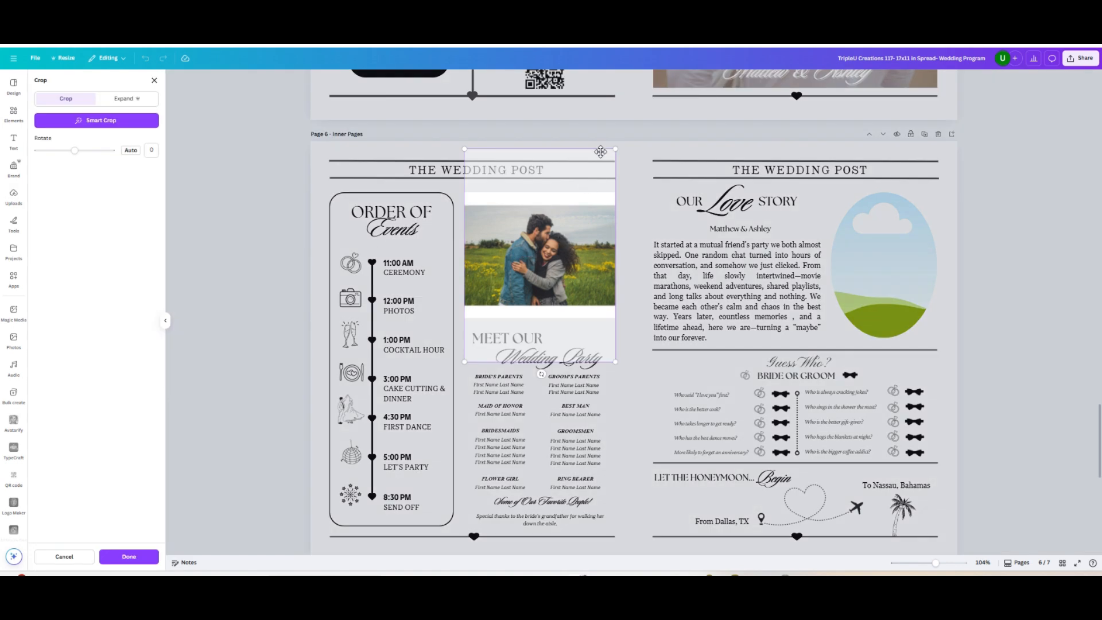
{"action": "left_click_drag", "start_coordinate": [616, 148], "coordinate": [619, 124]}
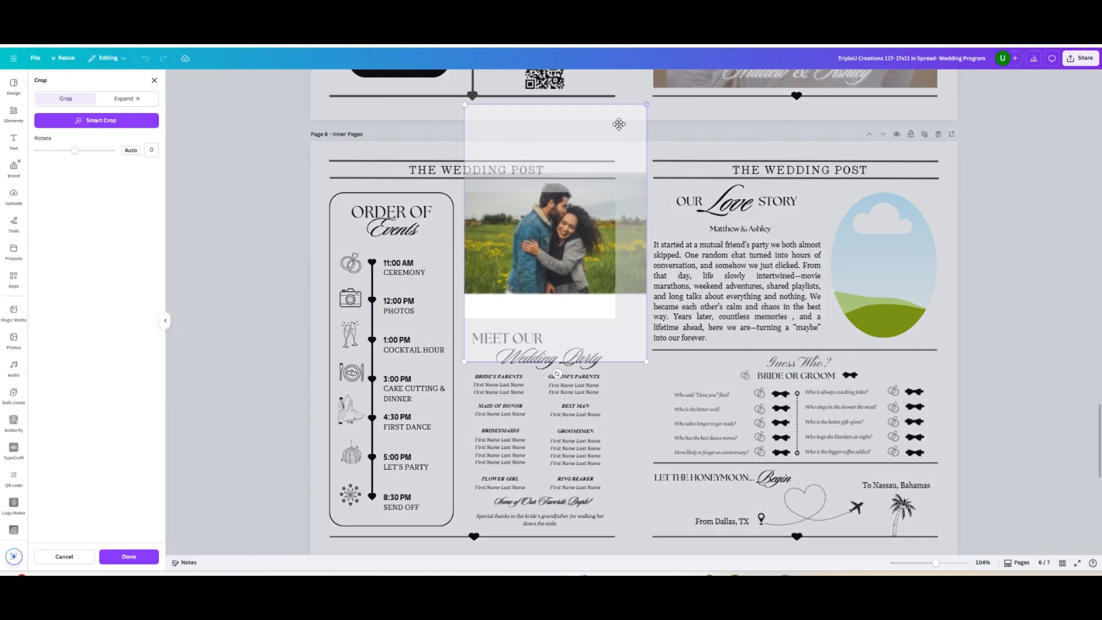
{"action": "left_click_drag", "start_coordinate": [554, 243], "coordinate": [545, 267]}
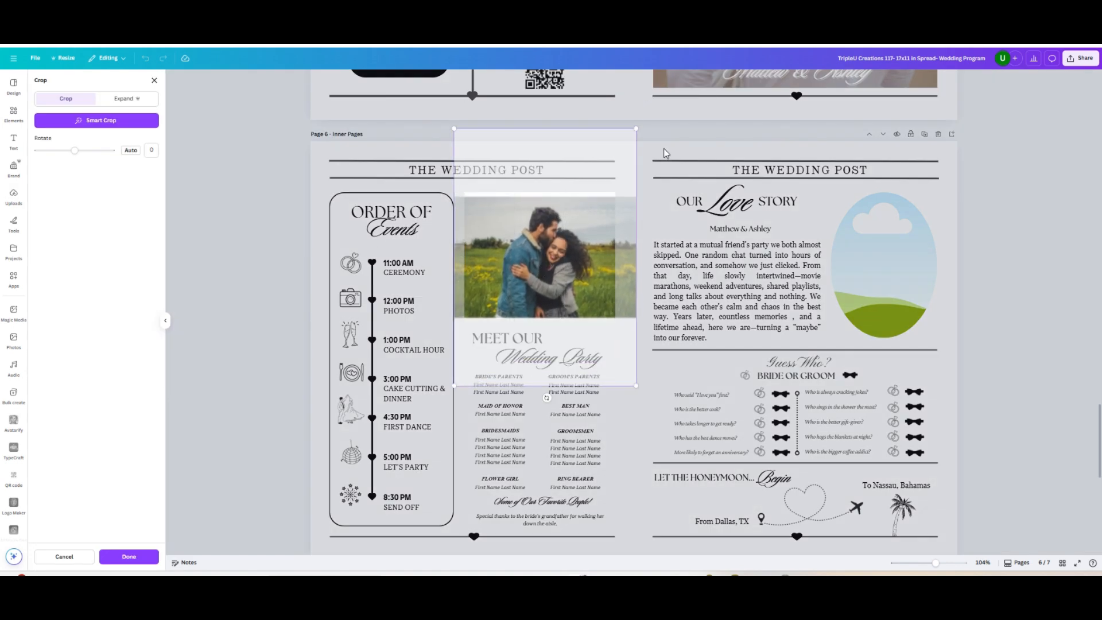
{"action": "left_click_drag", "start_coordinate": [637, 130], "coordinate": [644, 118]}
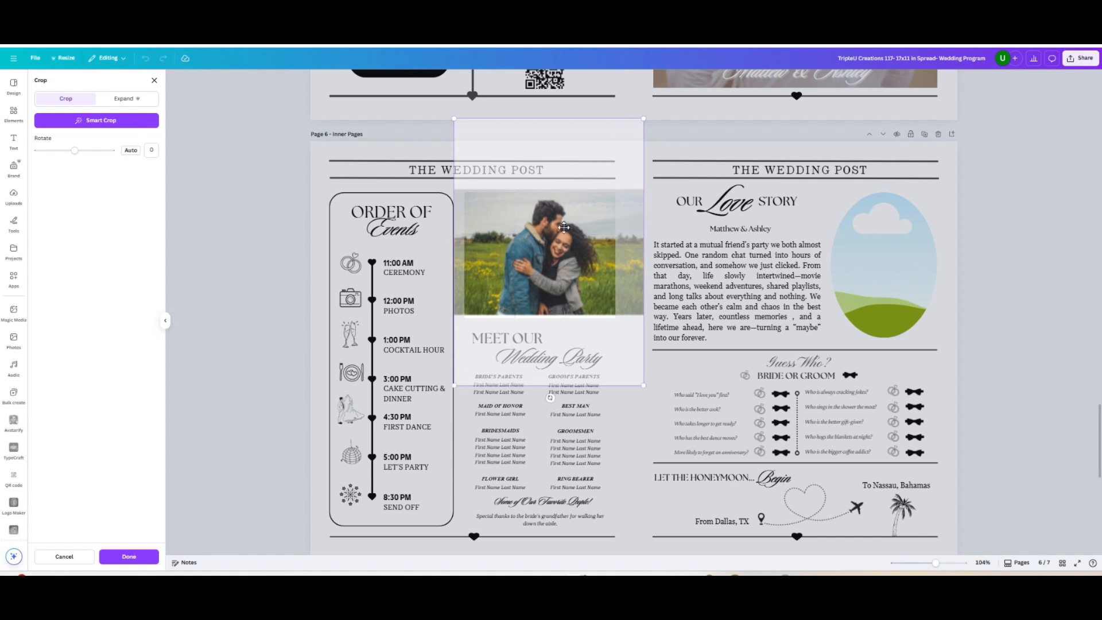
{"action": "left_click_drag", "start_coordinate": [549, 263], "coordinate": [547, 266]}
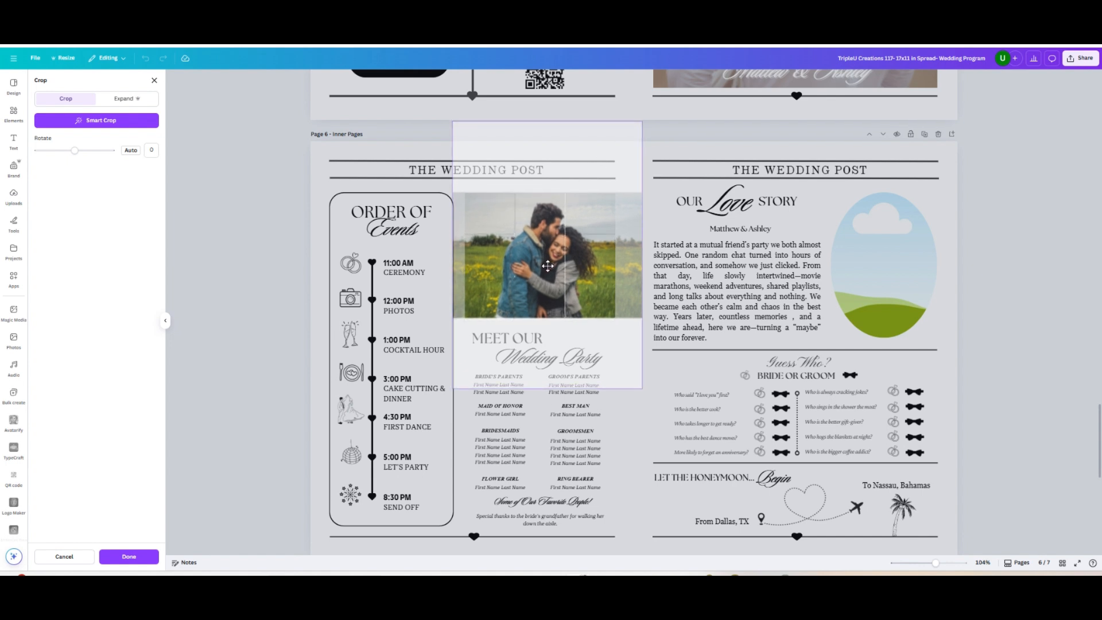
{"action": "left_click", "coordinate": [128, 556]}
Place the uploaded photo of the couple standing on the beach in the Love Story oval frame, slightly enlarged and recentred
{"action": "left_click_drag", "start_coordinate": [132, 178], "coordinate": [884, 258]}
{"action": "double_click", "coordinate": [883, 258]}
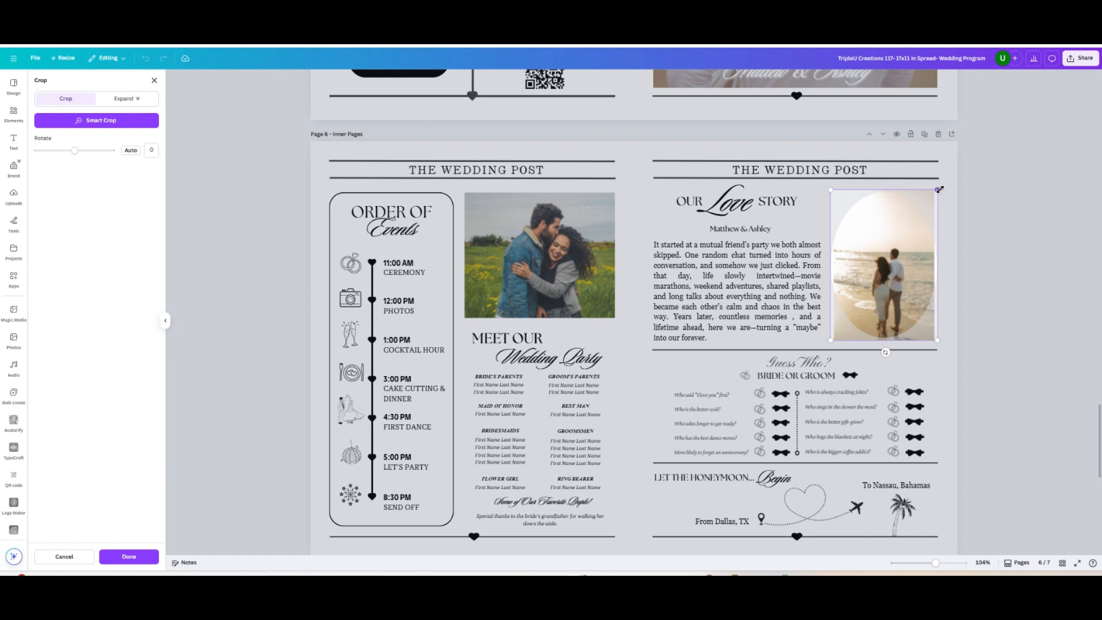
{"action": "left_click_drag", "start_coordinate": [939, 189], "coordinate": [947, 176]}
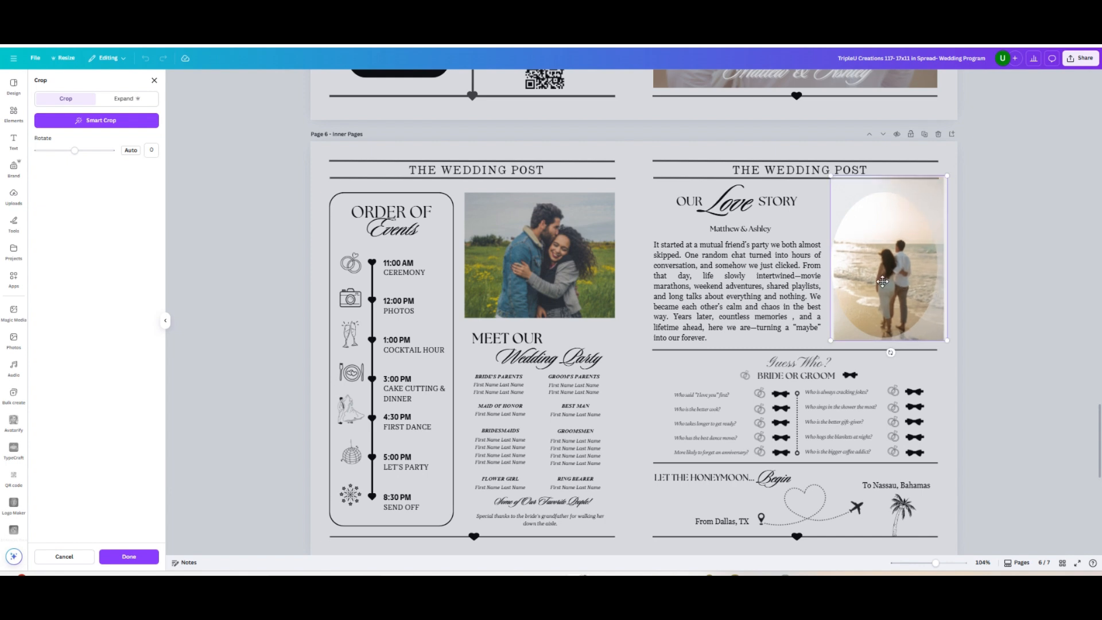
{"action": "left_click_drag", "start_coordinate": [882, 282], "coordinate": [877, 282]}
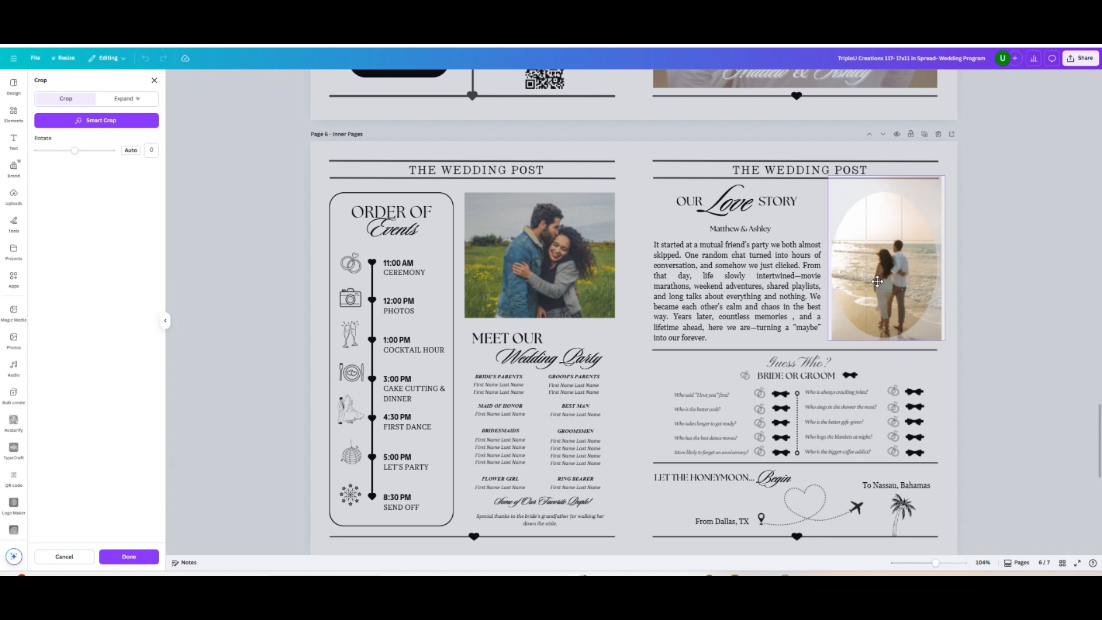
{"action": "left_click_drag", "start_coordinate": [877, 281], "coordinate": [877, 281]}
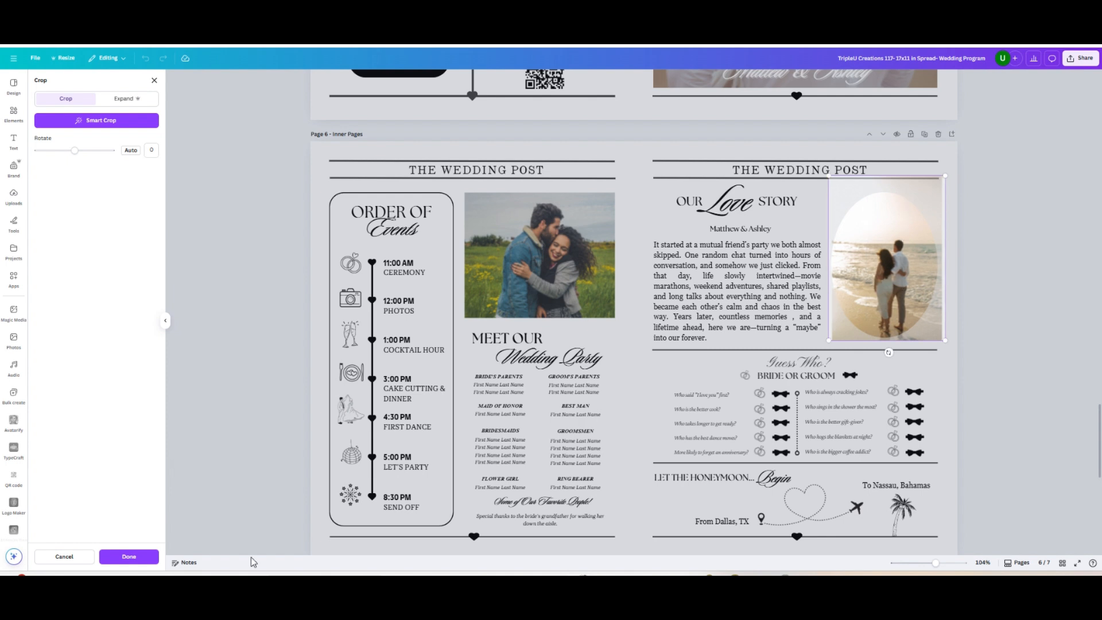
{"action": "left_click", "coordinate": [144, 557]}
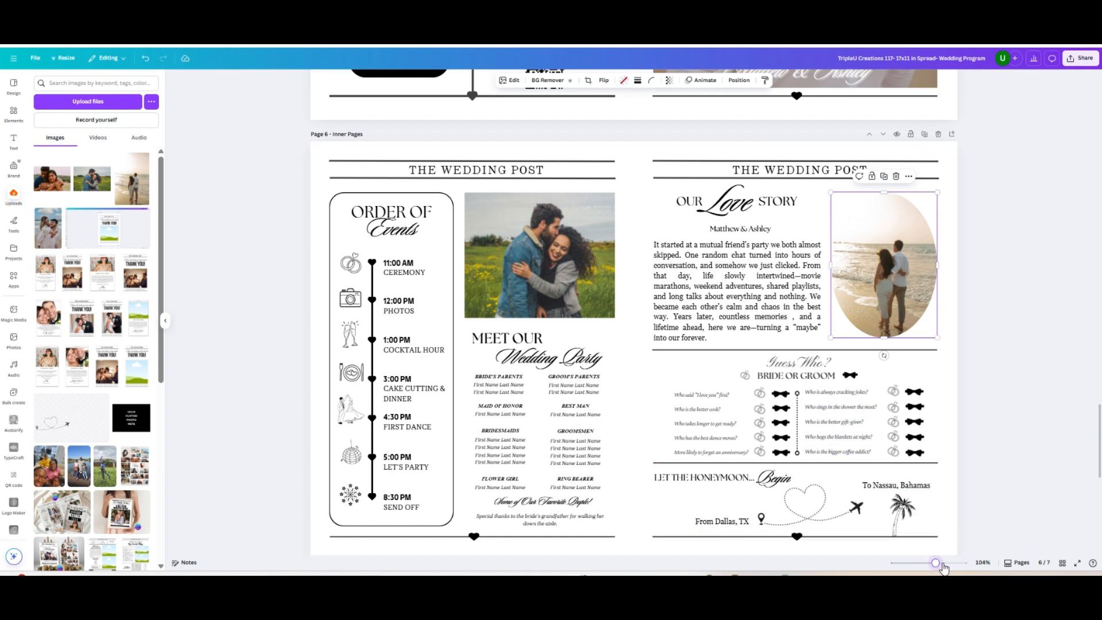
Examine the Love Story, Guess Who and honeymoon sections up close, and review the finished inner, front and back pages
{"action": "left_click_drag", "start_coordinate": [936, 563], "coordinate": [949, 565]}
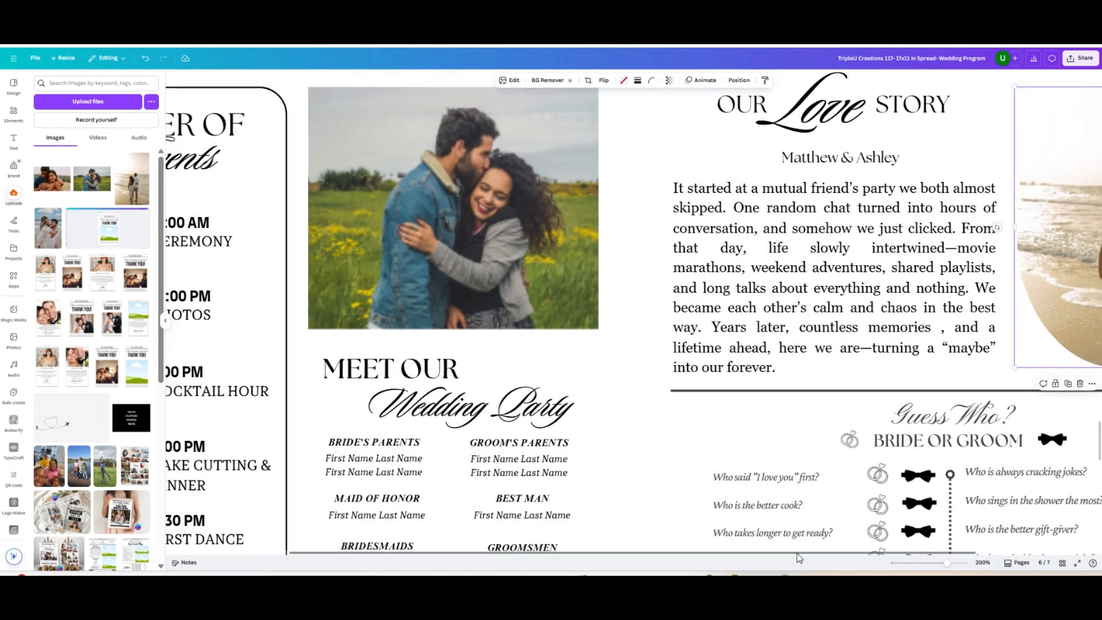
{"action": "left_click_drag", "start_coordinate": [796, 552], "coordinate": [918, 553]}
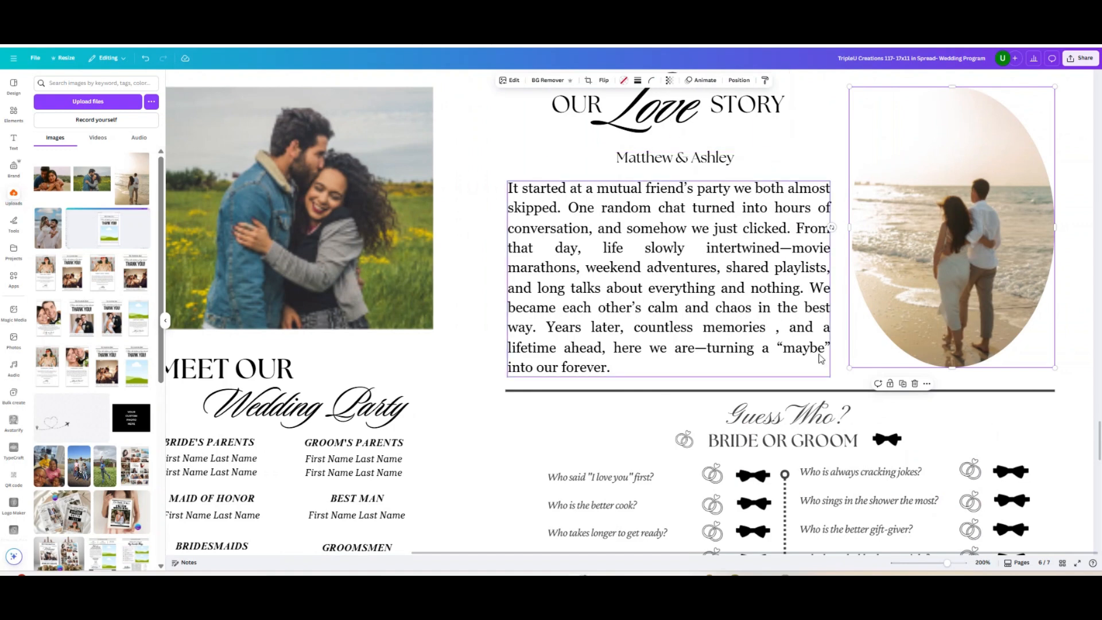
{"action": "scroll", "coordinate": [821, 358], "scroll_direction": "down", "scroll_amount": 5}
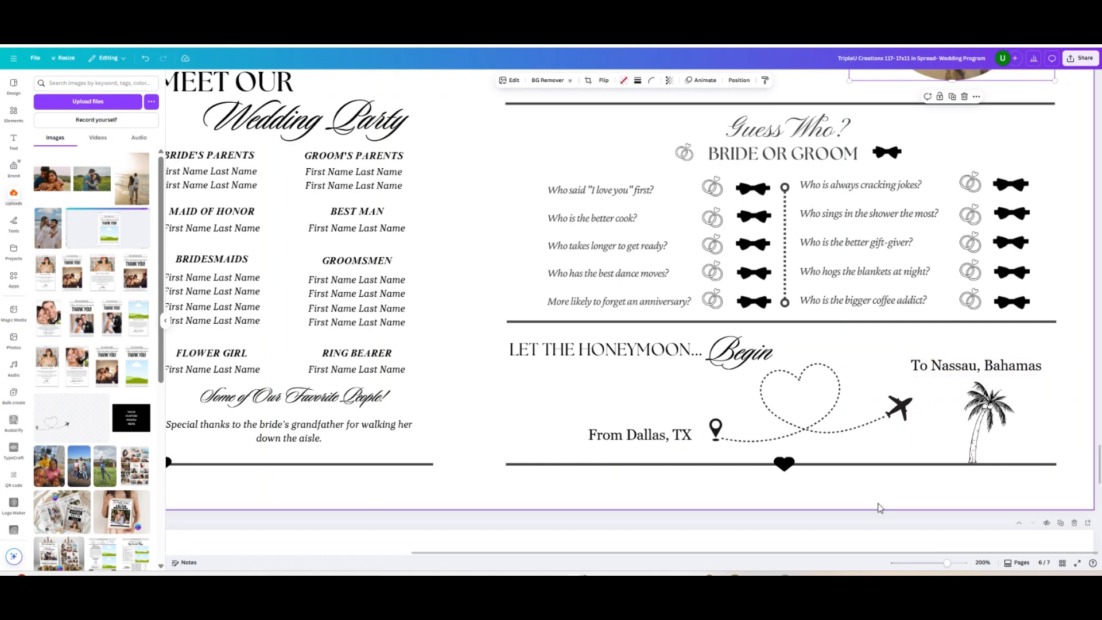
{"action": "left_click_drag", "start_coordinate": [947, 563], "coordinate": [931, 563]}
{"action": "scroll", "coordinate": [941, 374], "scroll_direction": "up", "scroll_amount": 10}
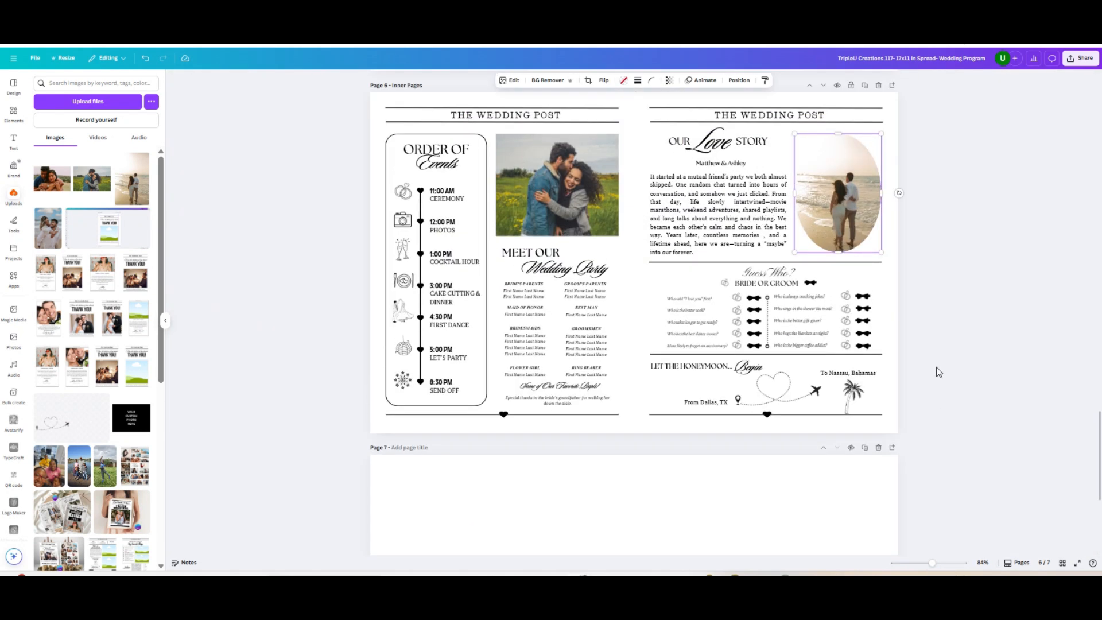
{"action": "scroll", "coordinate": [935, 372], "scroll_direction": "down", "scroll_amount": 2}
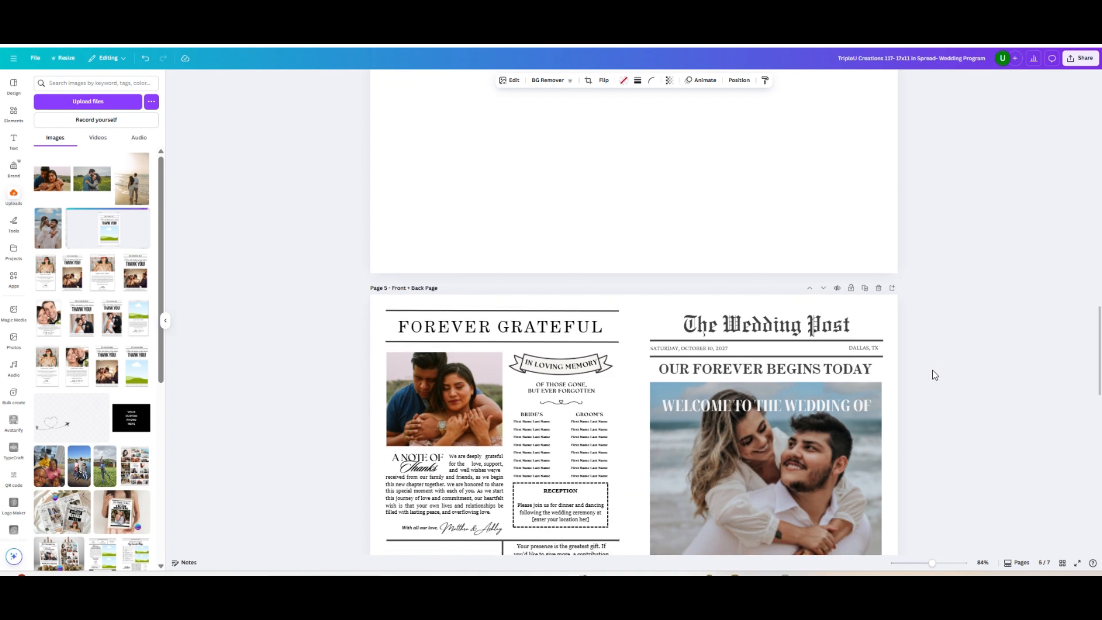
{"action": "scroll", "coordinate": [924, 375], "scroll_direction": "down", "scroll_amount": 1}
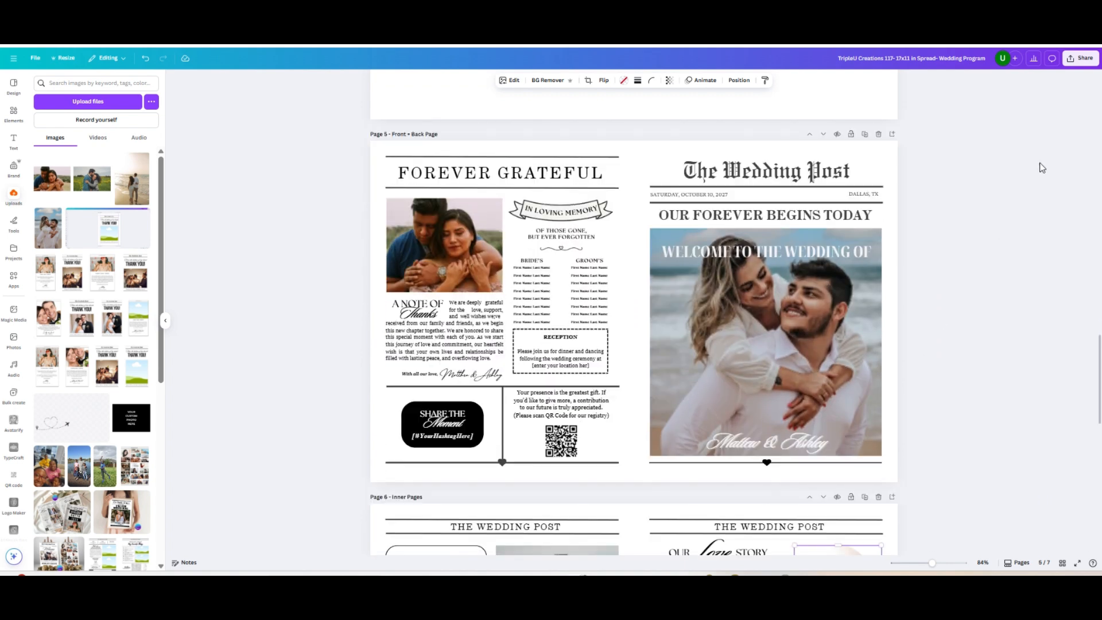
Open the download settings for the design and limit the page selection to pages 5-6
{"action": "left_click", "coordinate": [1080, 58]}
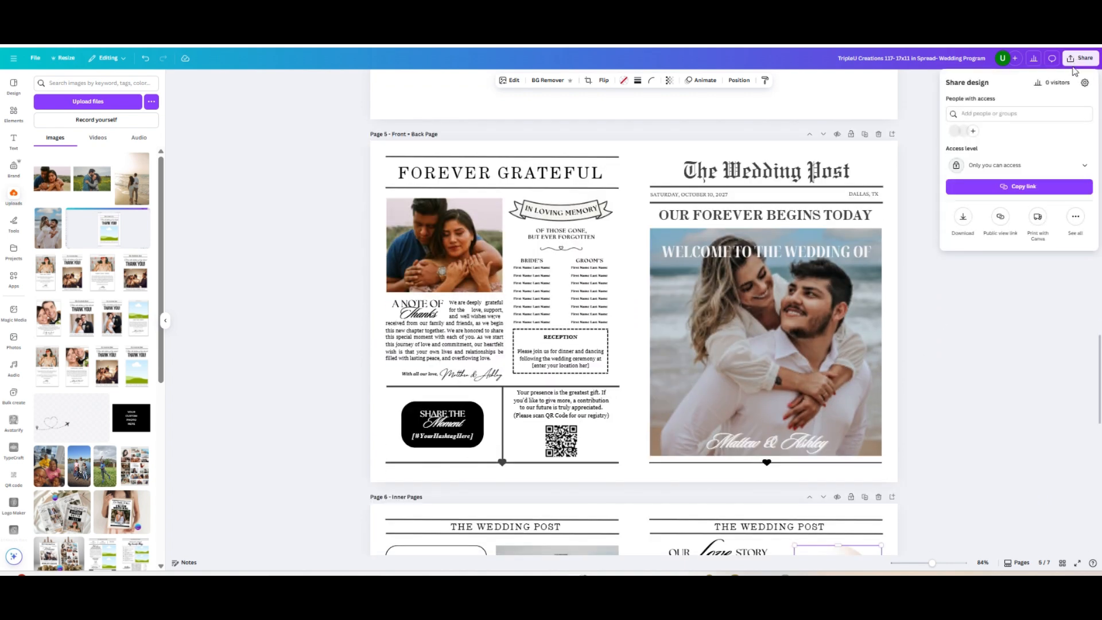
{"action": "left_click", "coordinate": [962, 221]}
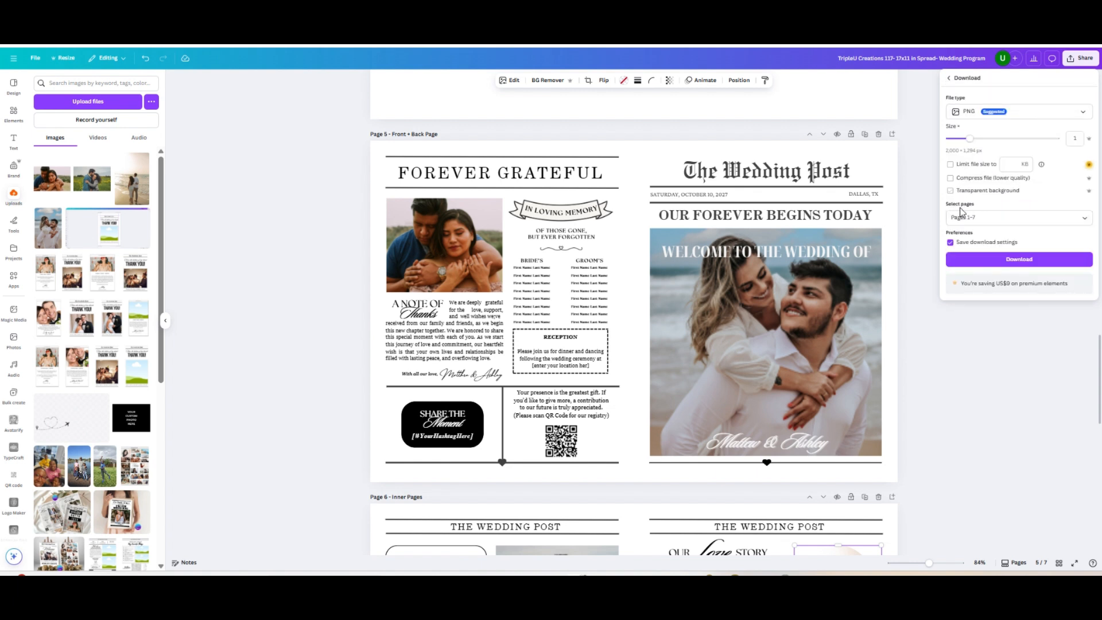
{"action": "left_click", "coordinate": [965, 216]}
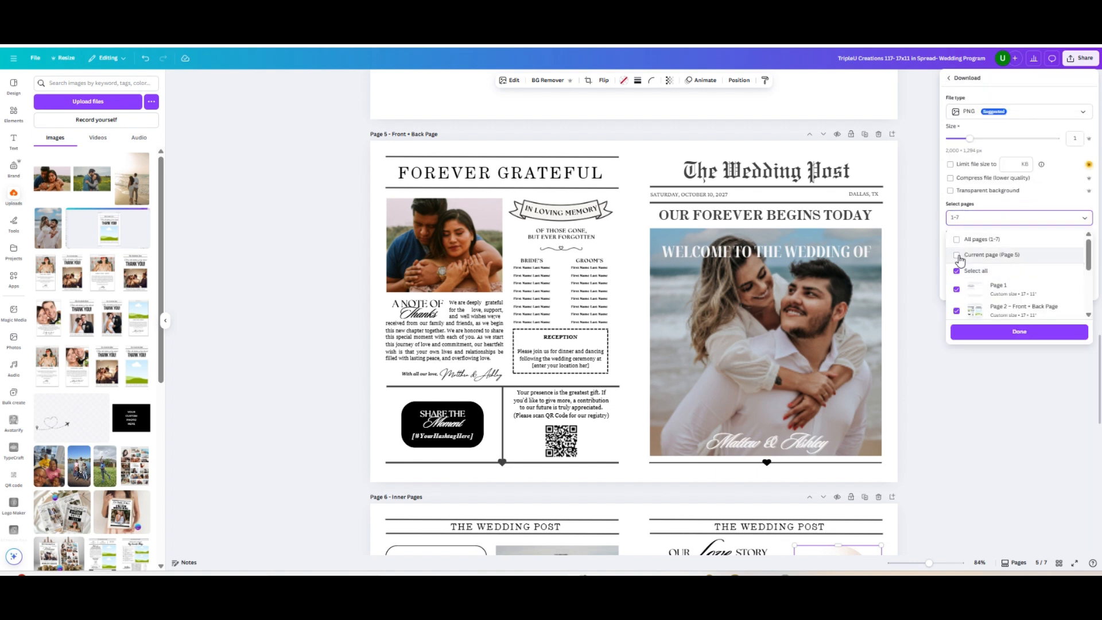
{"action": "left_click", "coordinate": [957, 255]}
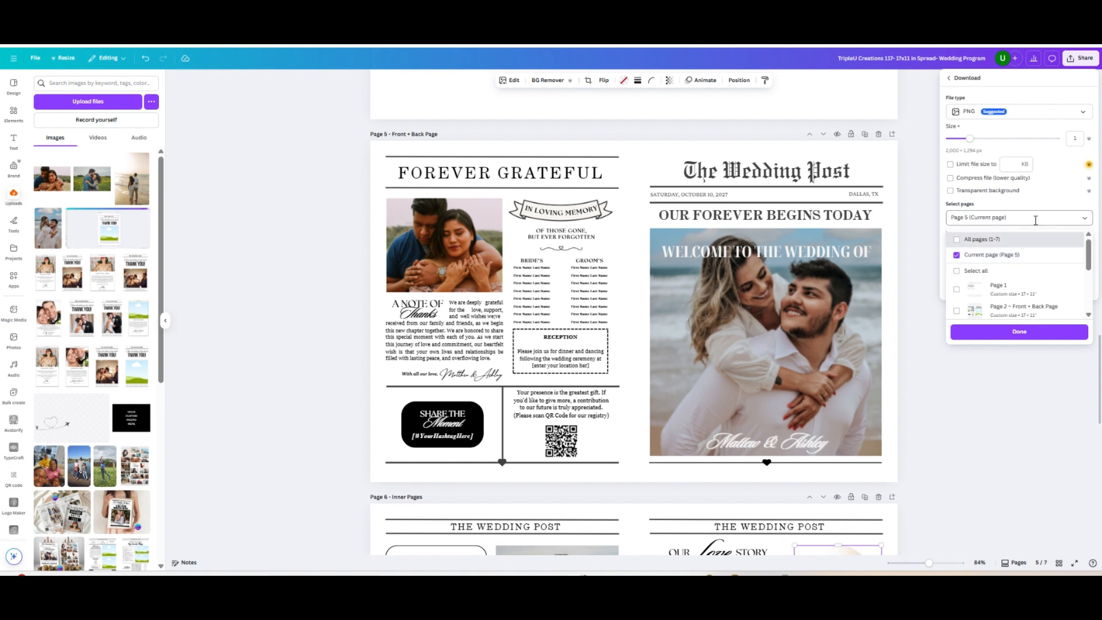
{"action": "left_click_drag", "start_coordinate": [1018, 221], "coordinate": [962, 220]}
{"action": "type", "text": "Pages 5-6"}
{"action": "left_click", "coordinate": [980, 333]}
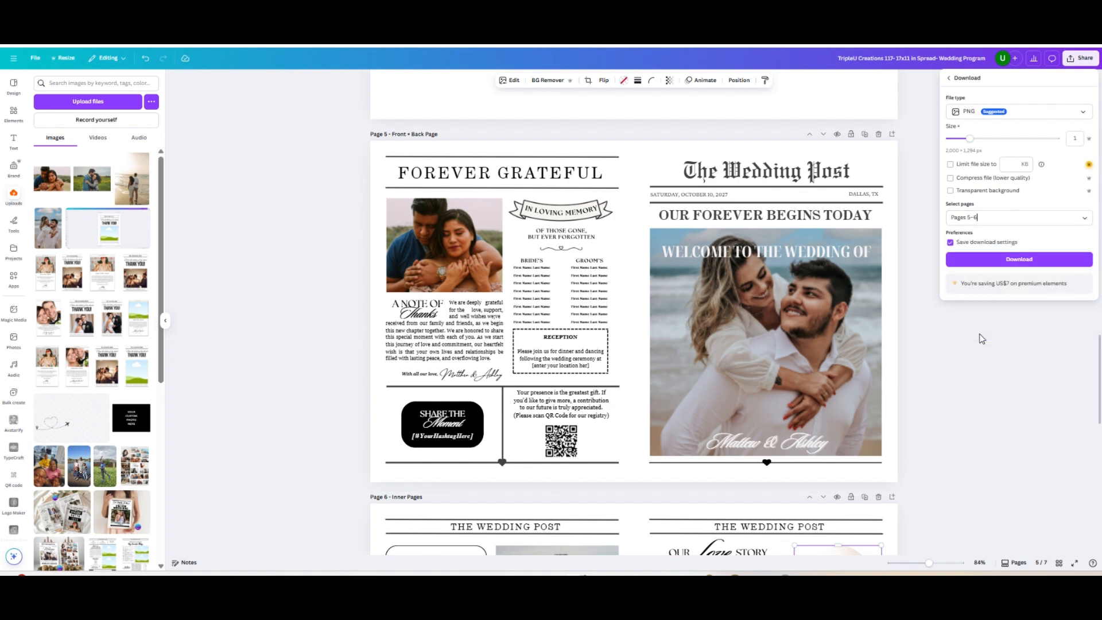
Set the file type to PDF Print, keep the RGB color profile, and download the selected pages
{"action": "left_click", "coordinate": [1021, 112]}
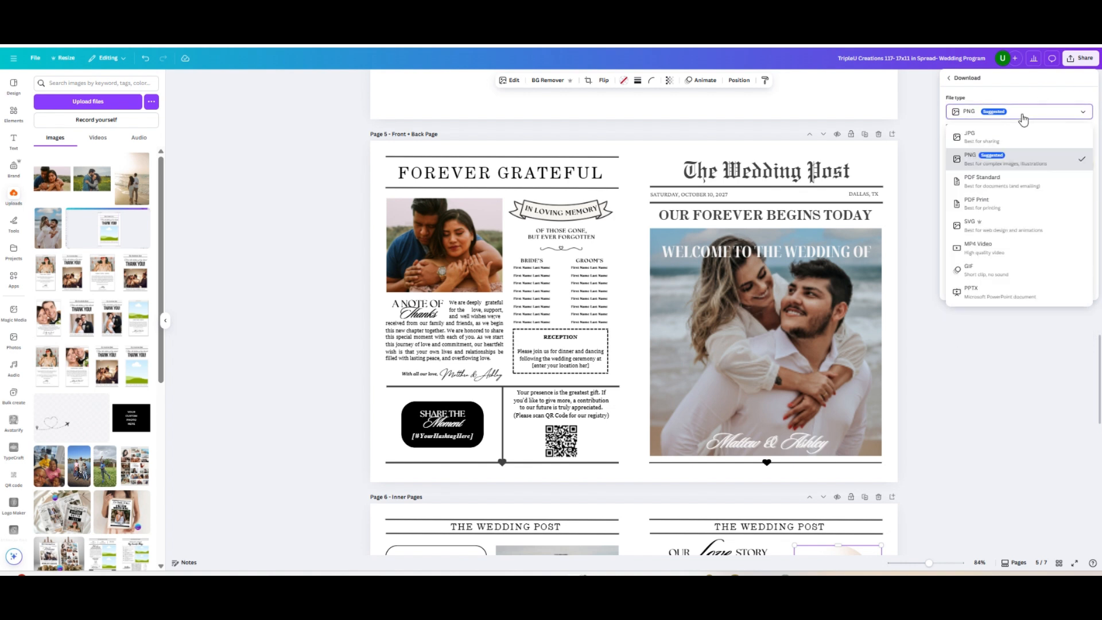
{"action": "left_click", "coordinate": [1005, 209]}
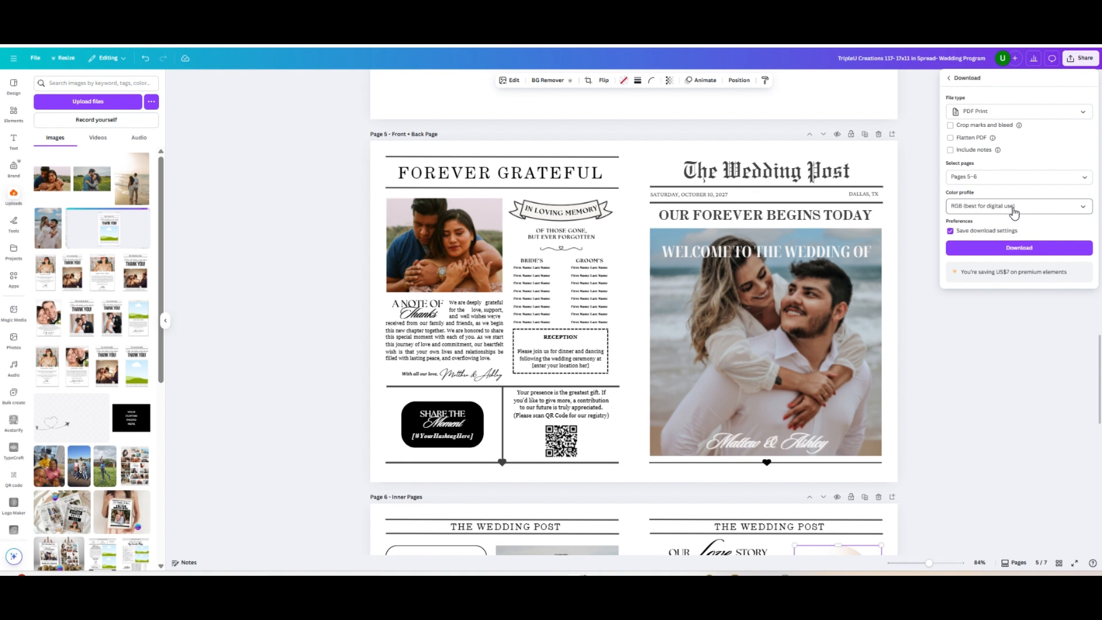
{"action": "left_click", "coordinate": [1014, 213]}
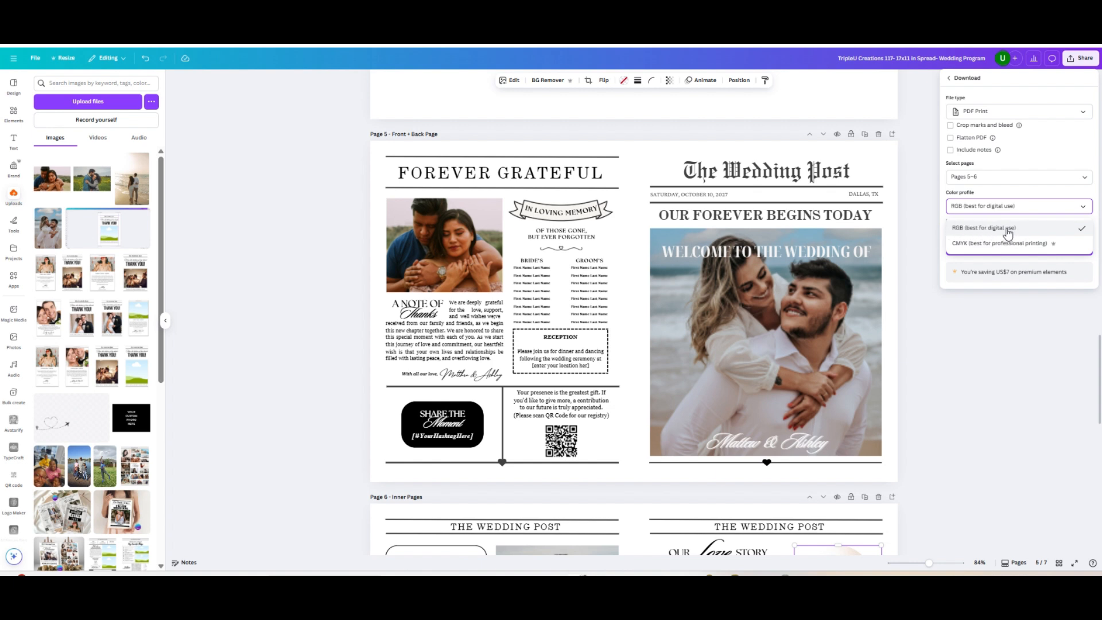
{"action": "left_click", "coordinate": [934, 235]}
{"action": "left_click", "coordinate": [1082, 59]}
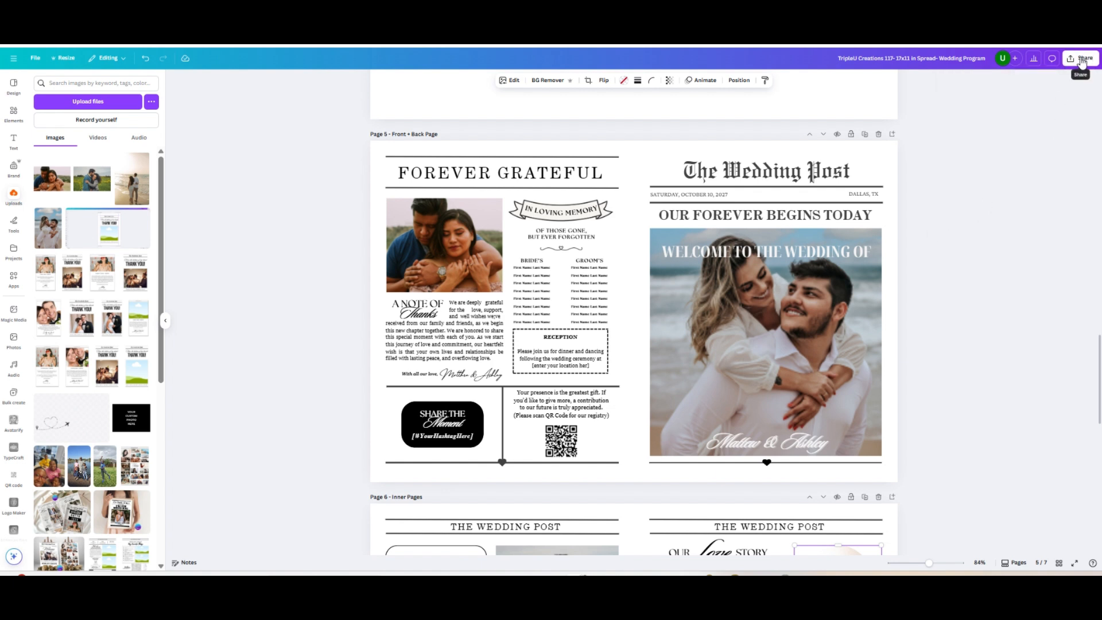
{"action": "left_click", "coordinate": [961, 218]}
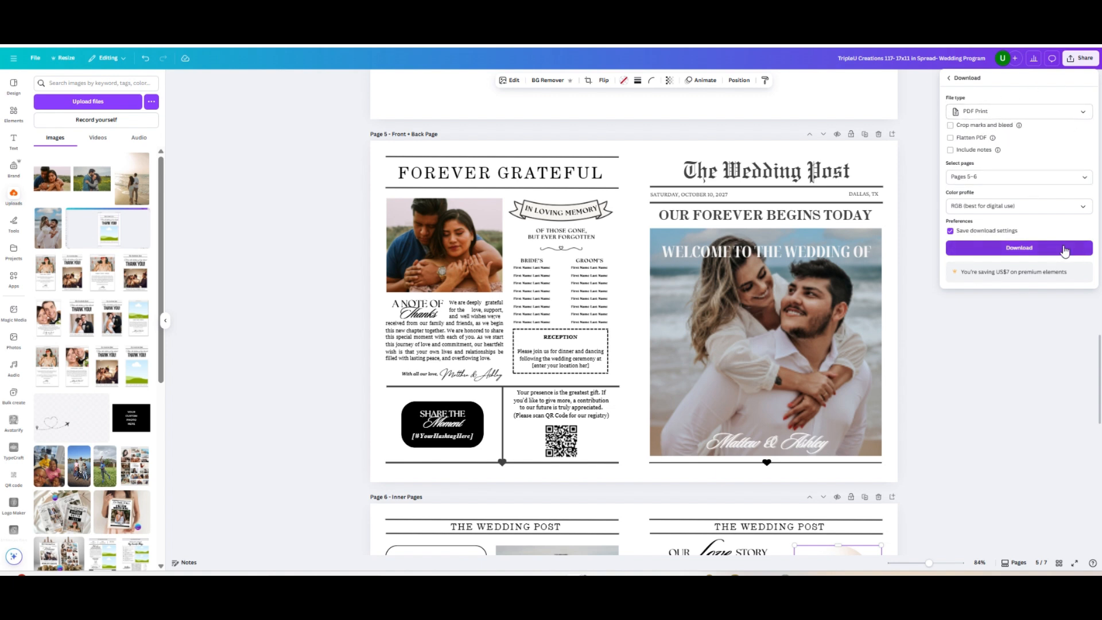
{"action": "left_click", "coordinate": [1017, 250]}
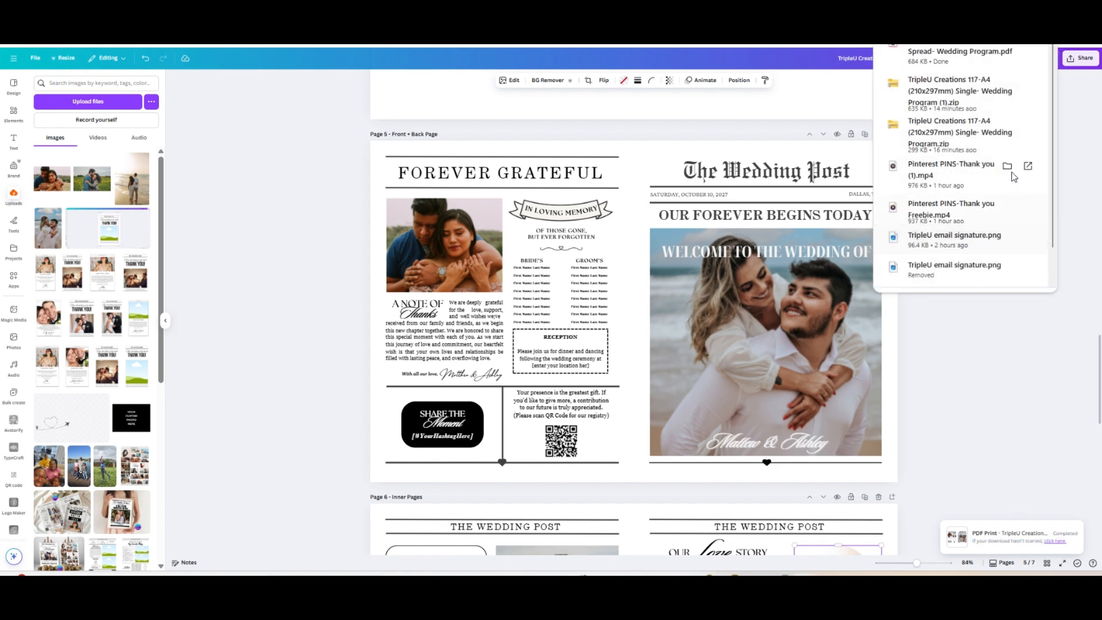
Open the downloaded wedding program PDF and review the front, back and inner pages
{"action": "left_click", "coordinate": [958, 51]}
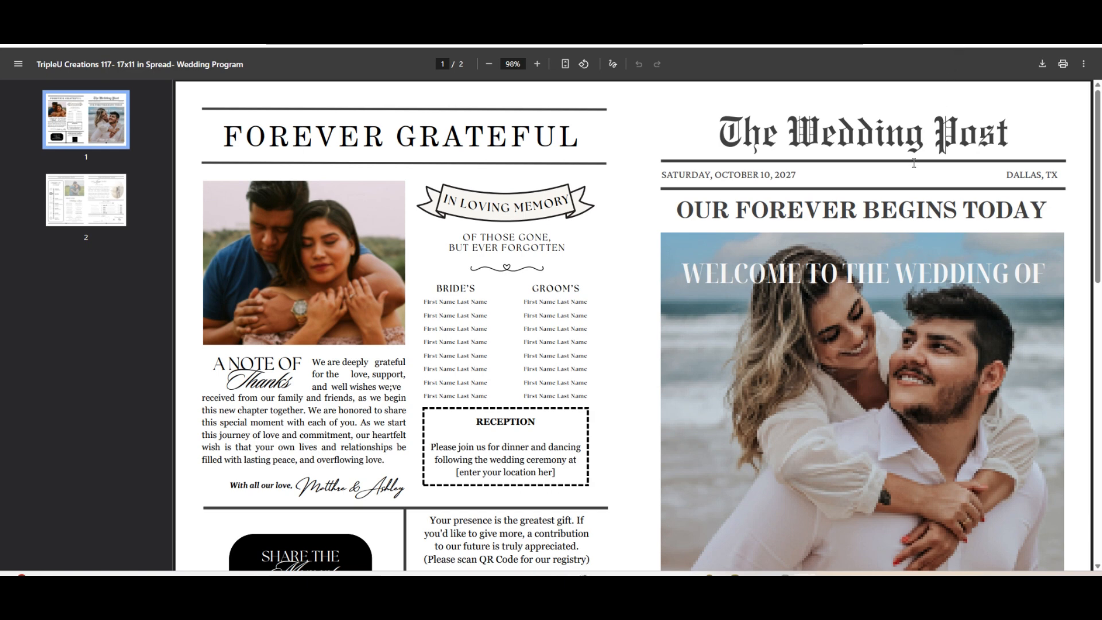
{"action": "scroll", "coordinate": [835, 229], "scroll_direction": "down", "scroll_amount": 4}
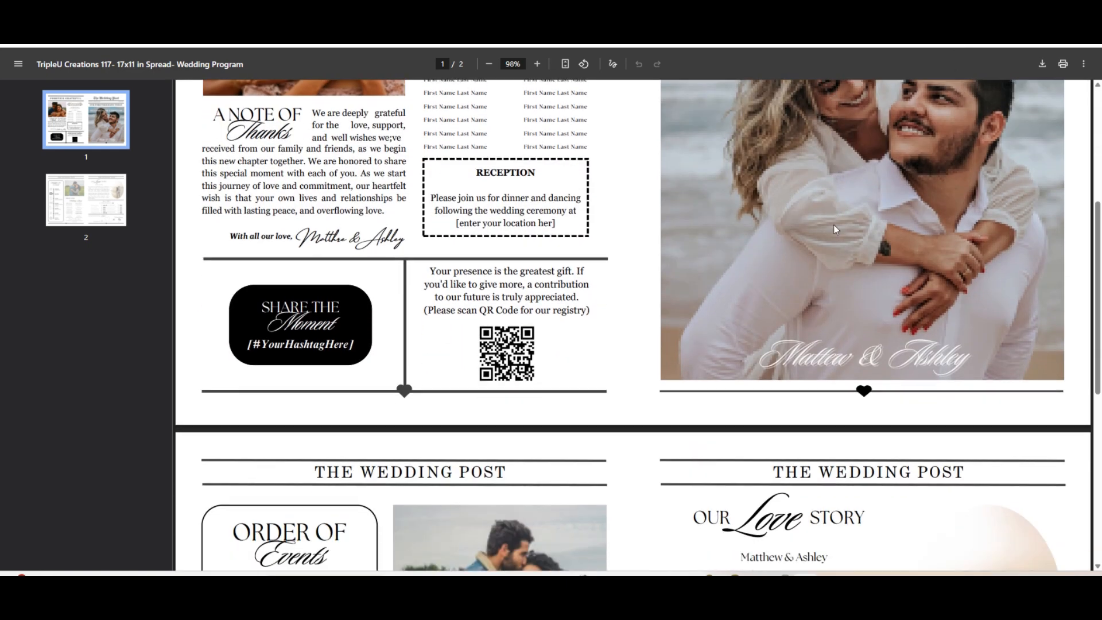
{"action": "scroll", "coordinate": [833, 225], "scroll_direction": "down", "scroll_amount": 6}
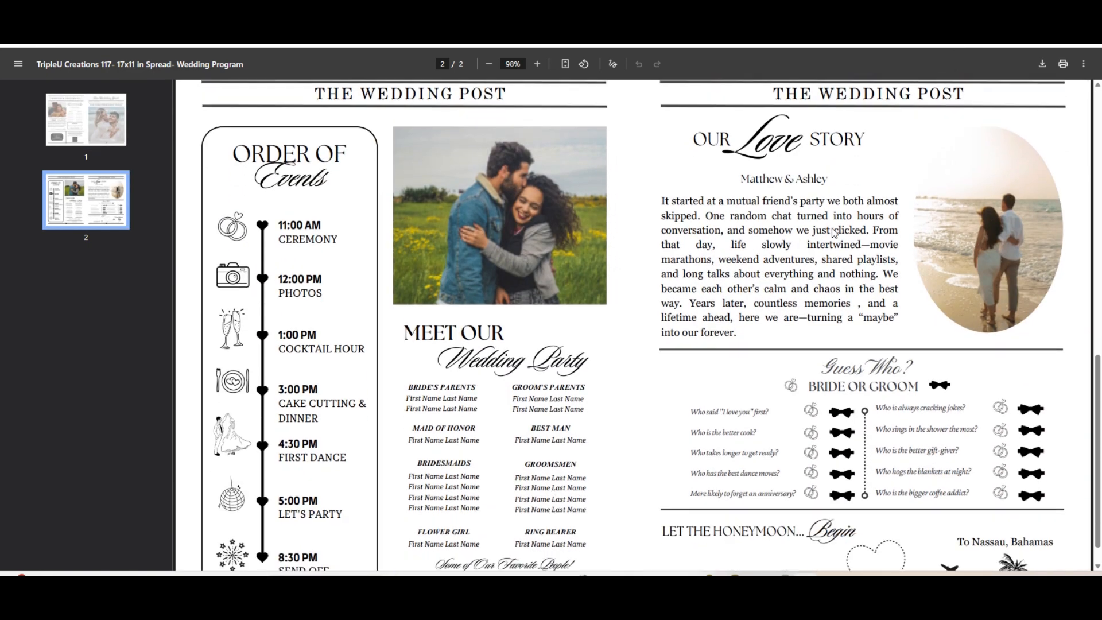
{"action": "scroll", "coordinate": [833, 229], "scroll_direction": "down", "scroll_amount": 1}
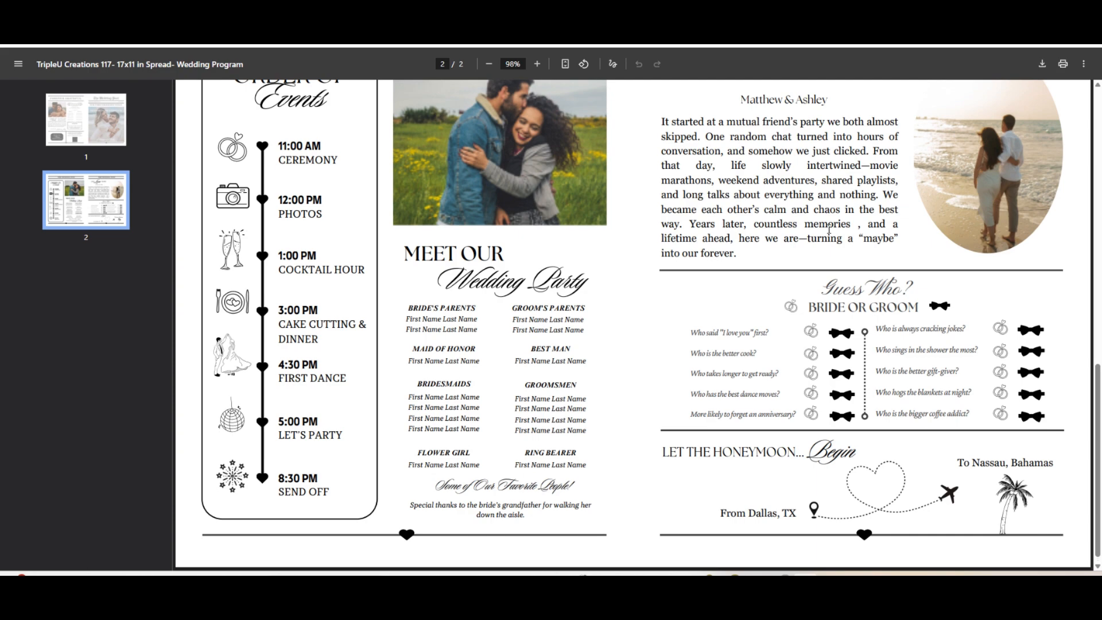
{"action": "scroll", "coordinate": [828, 230], "scroll_direction": "up", "scroll_amount": 12}
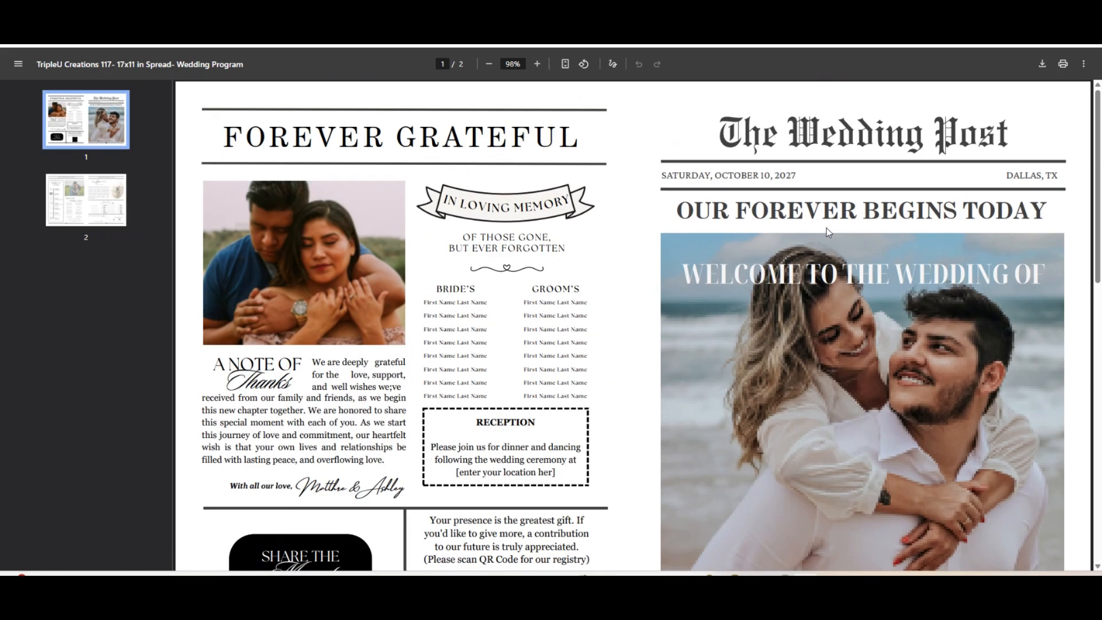
Try the Color option in the PDF's print settings, and cancel printing
{"action": "left_click", "coordinate": [1062, 65]}
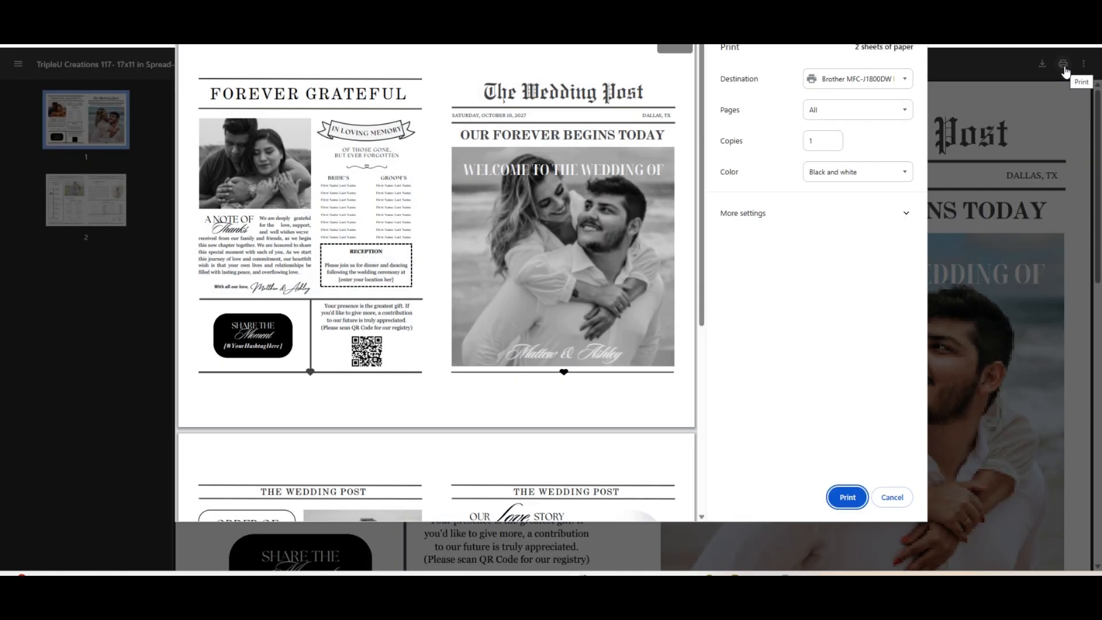
{"action": "left_click", "coordinate": [880, 180]}
{"action": "left_click", "coordinate": [877, 202]}
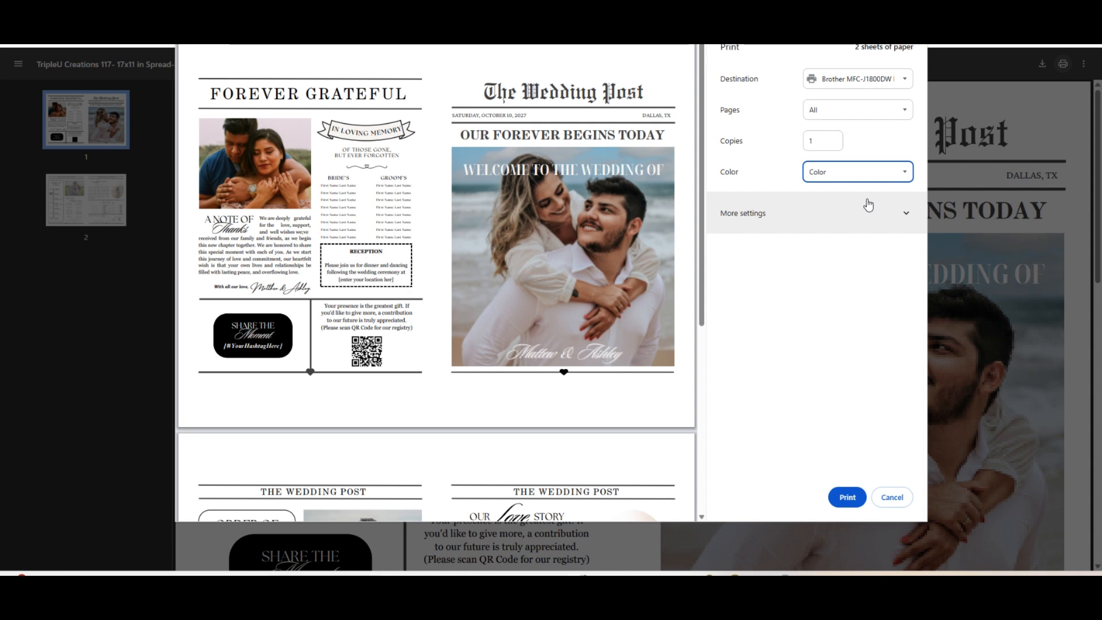
{"action": "left_click", "coordinate": [894, 501]}
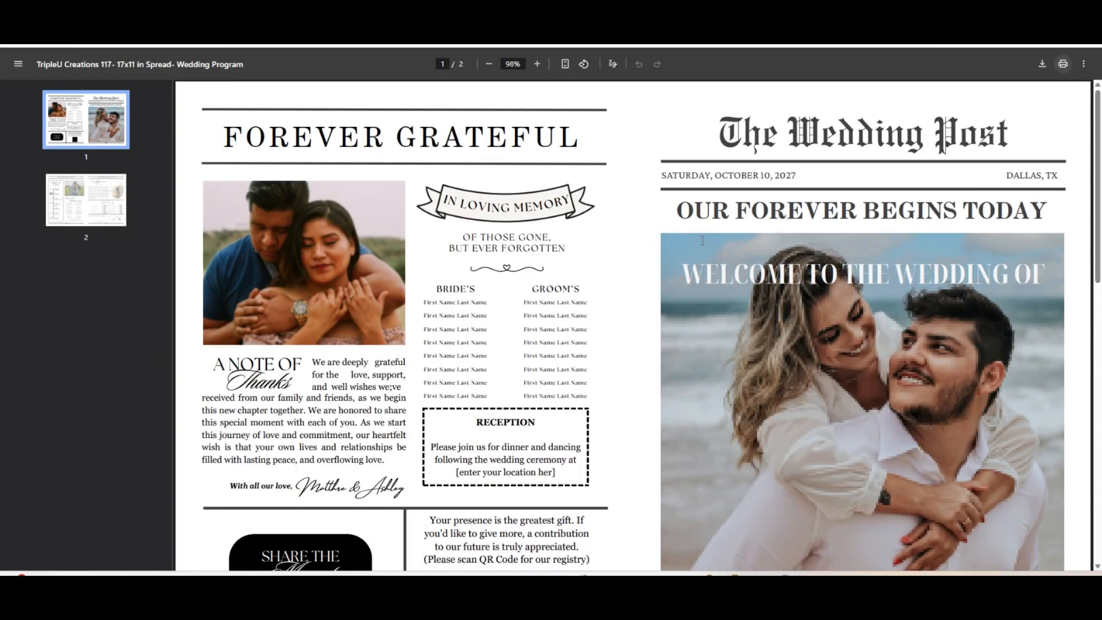
Switch back to Canva, try the Newspaper filter on the front-page photo of the couple, and undo the filter
{"action": "left_click", "coordinate": [677, 23]}
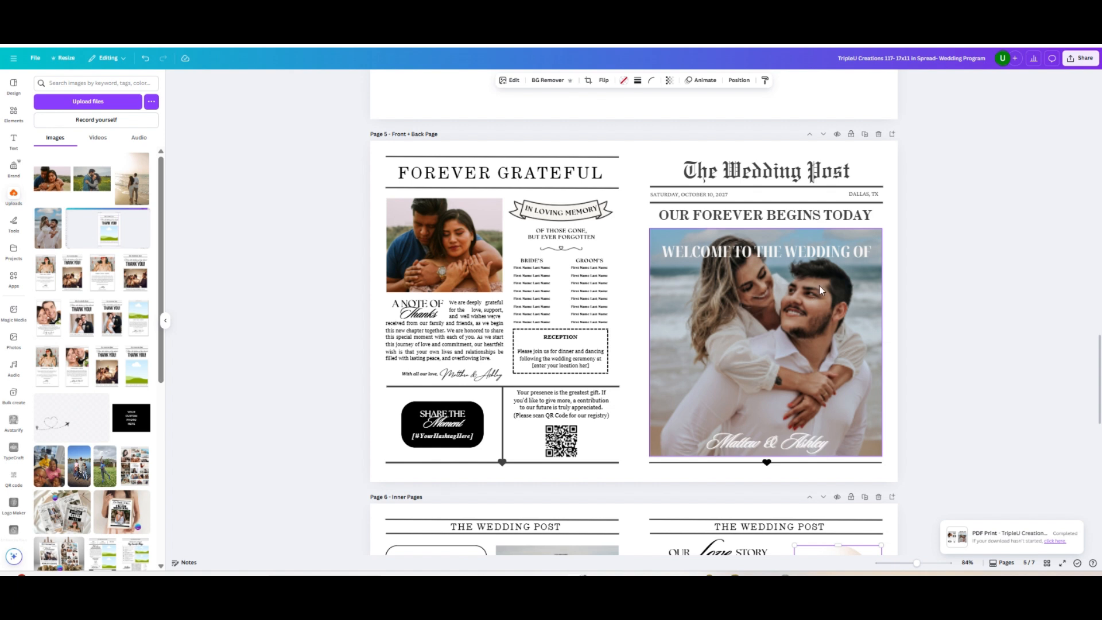
{"action": "left_click", "coordinate": [731, 312]}
{"action": "left_click", "coordinate": [515, 81]}
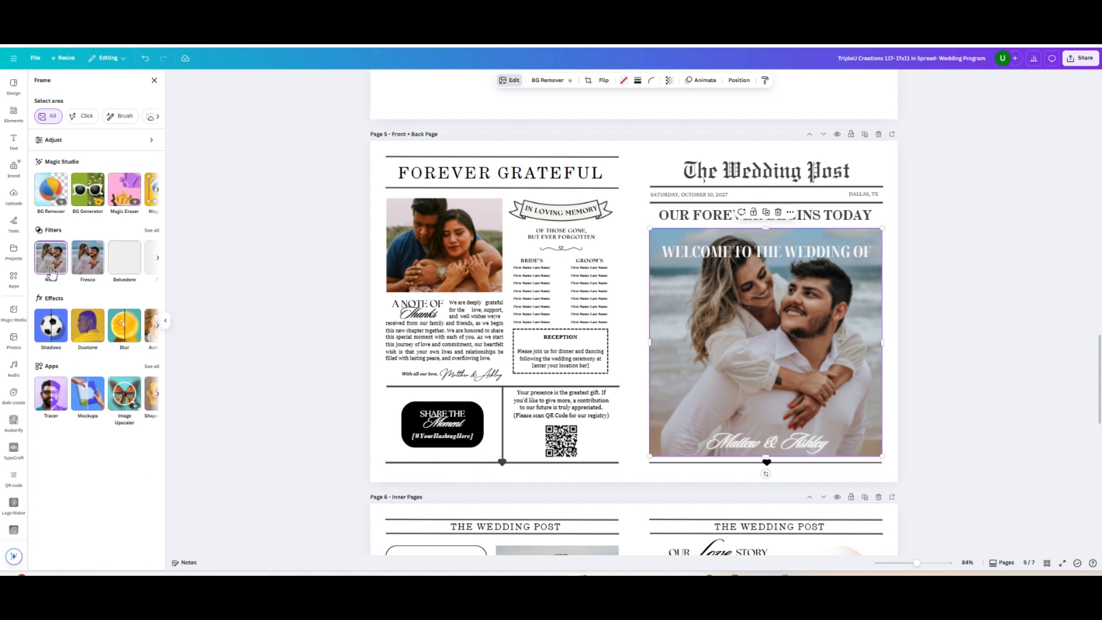
{"action": "left_click", "coordinate": [151, 231]}
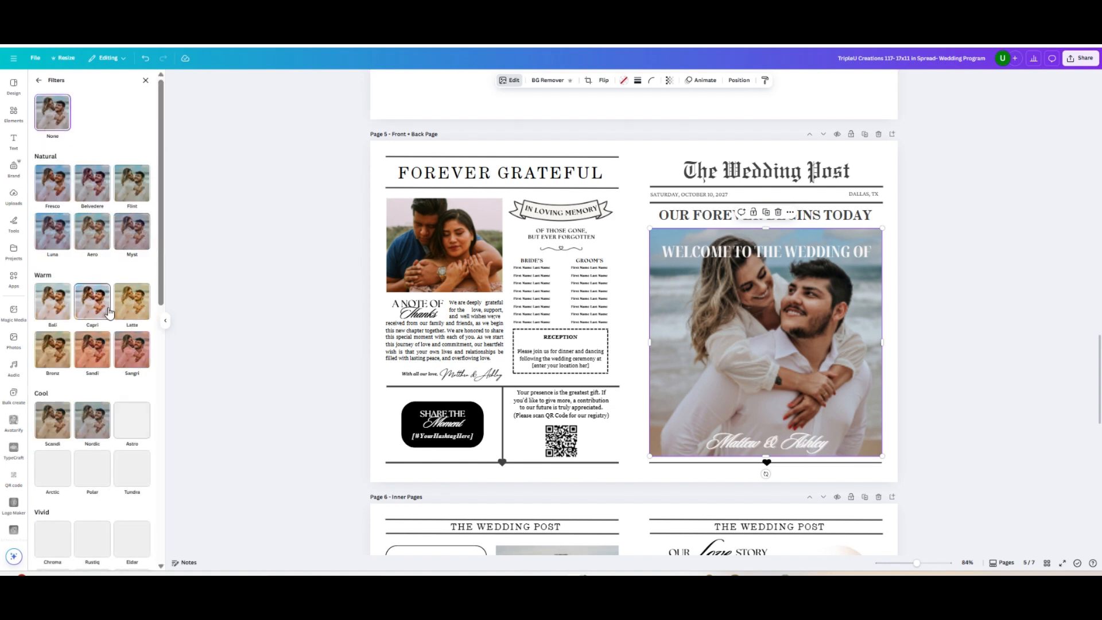
{"action": "scroll", "coordinate": [108, 311], "scroll_direction": "down", "scroll_amount": 8}
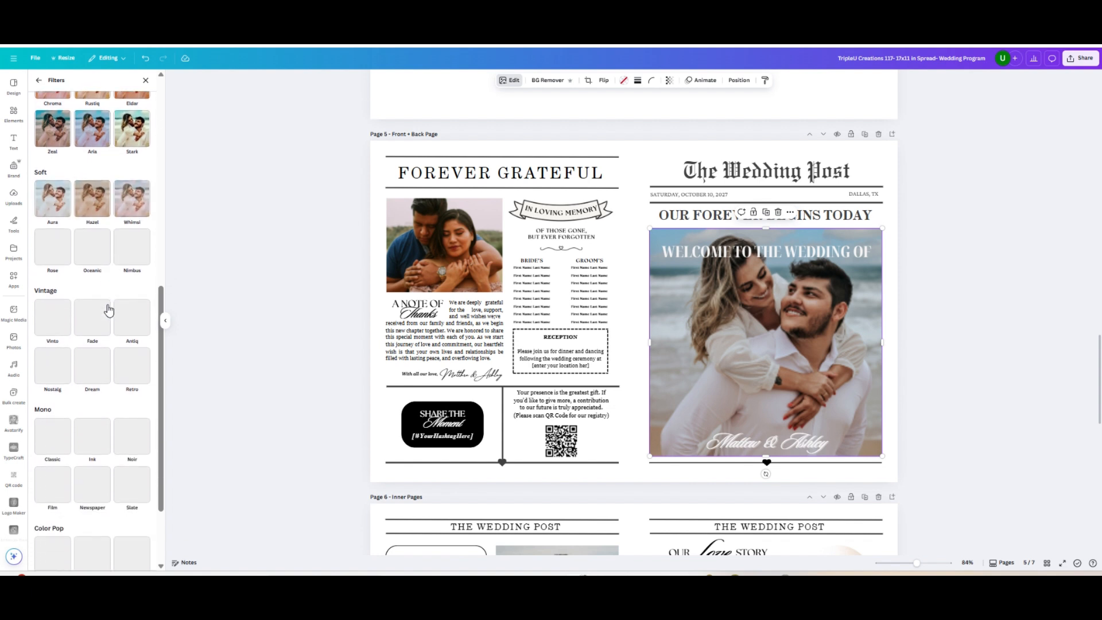
{"action": "scroll", "coordinate": [108, 310], "scroll_direction": "down", "scroll_amount": 2}
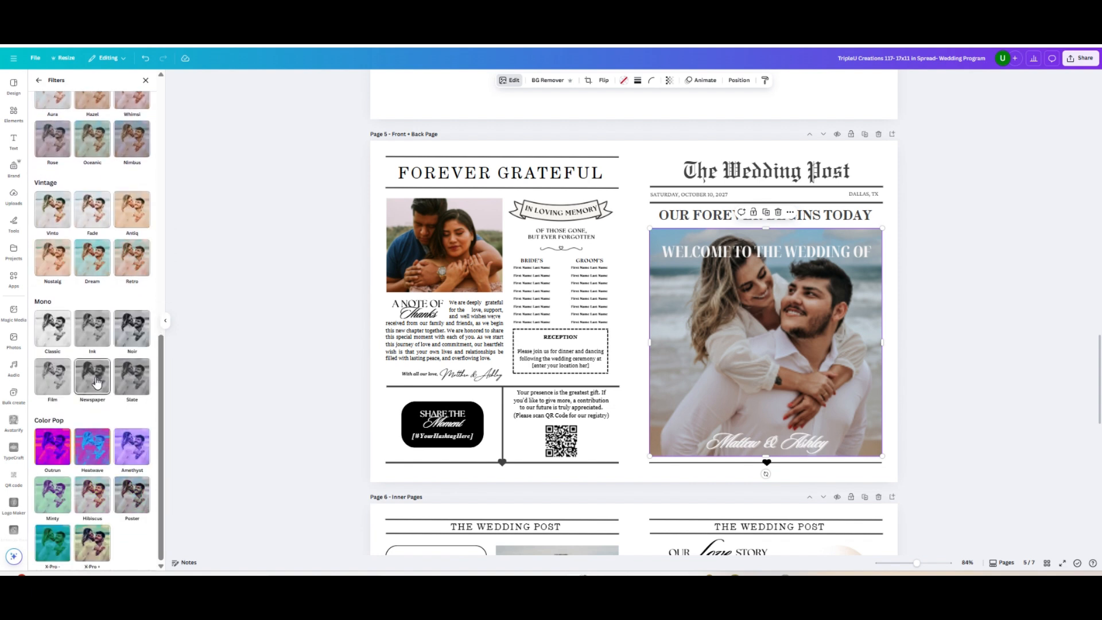
{"action": "left_click", "coordinate": [97, 383]}
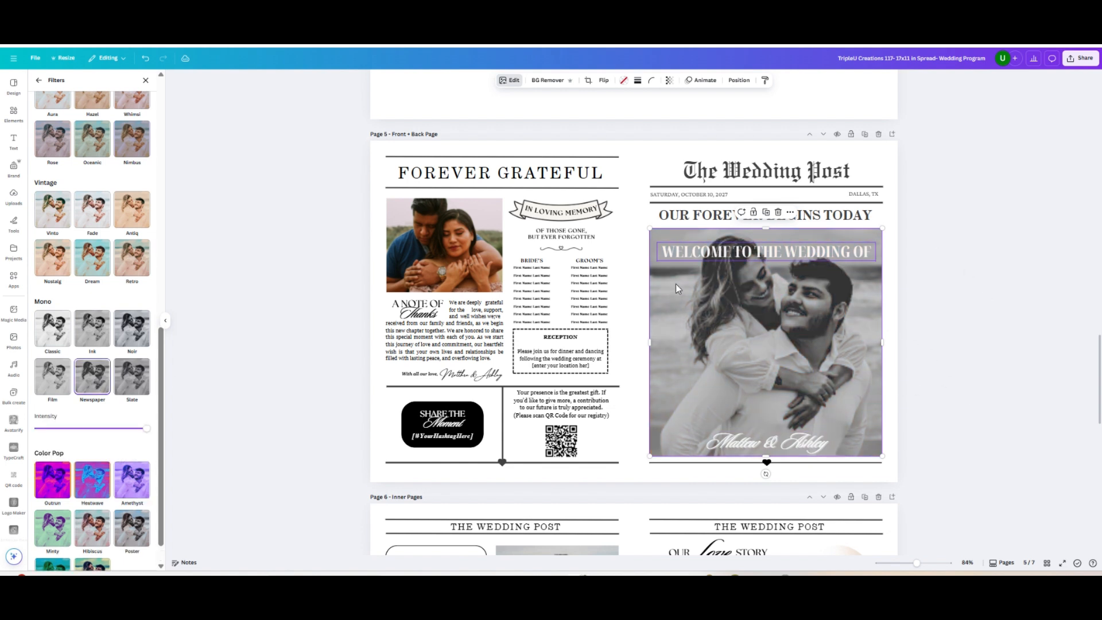
{"action": "left_click", "coordinate": [443, 243]}
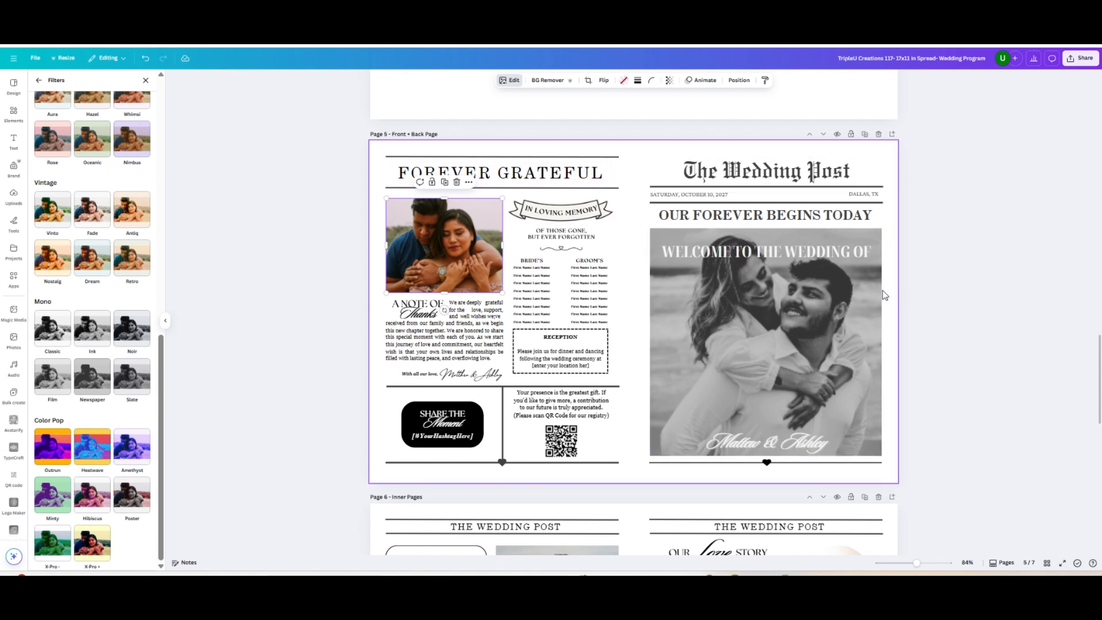
{"action": "left_click", "coordinate": [146, 58]}
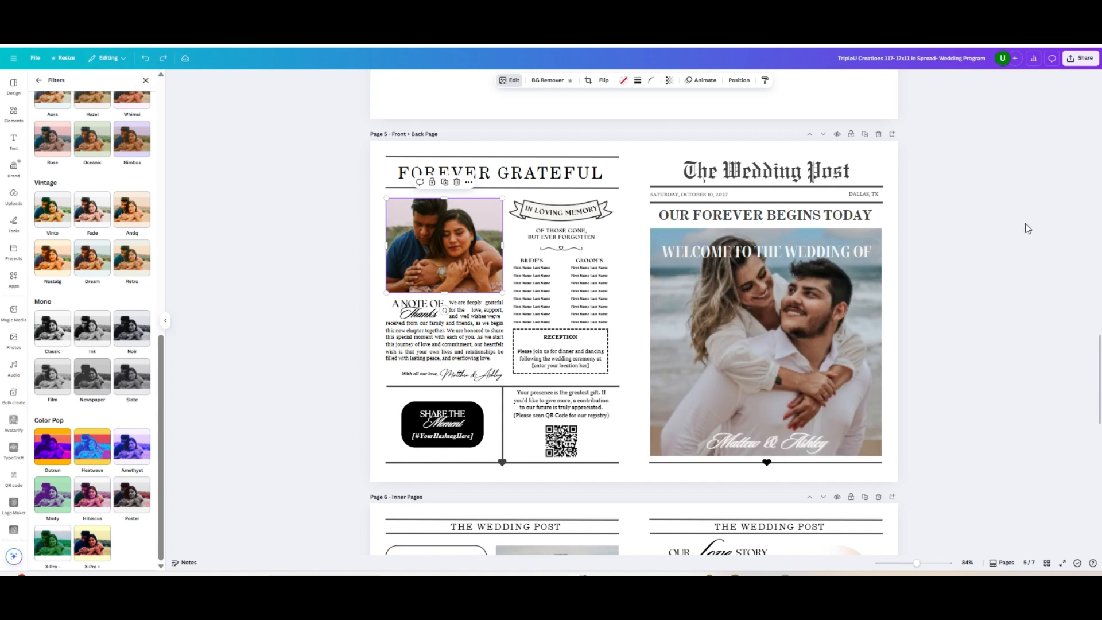